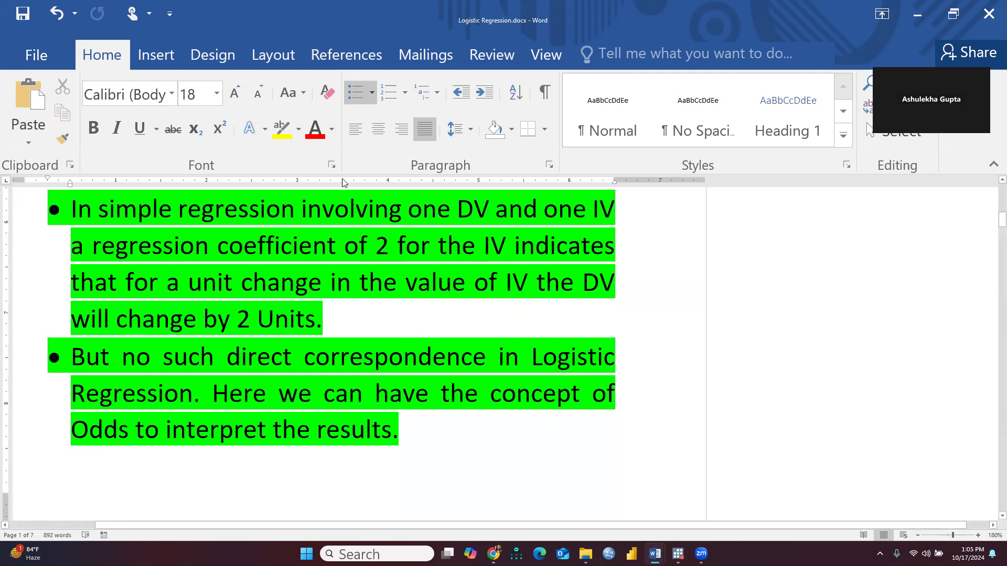
Step: Colour the words 'simple regression' red in the first bullet
click(98, 210)
drag(181, 211, 301, 210)
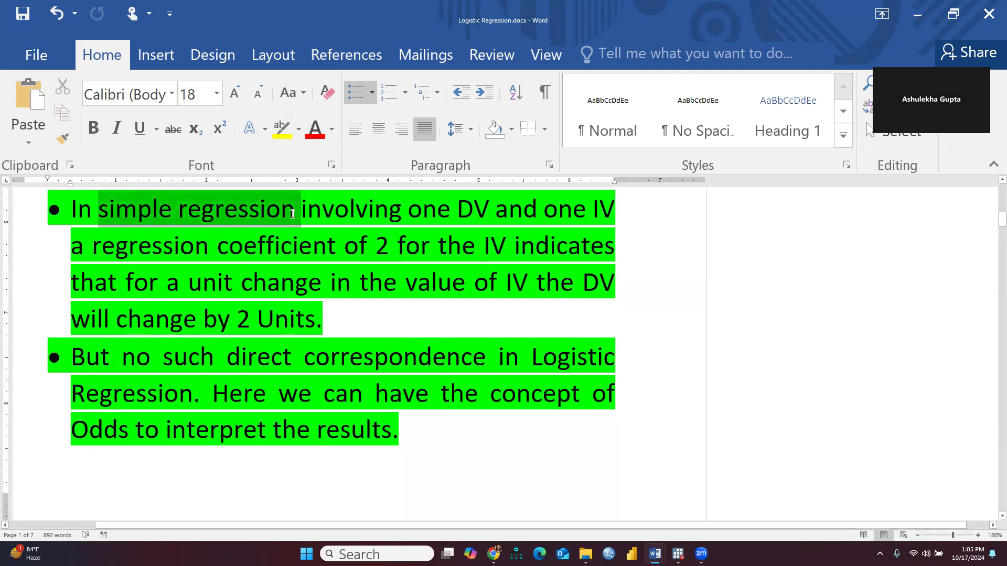
click(311, 136)
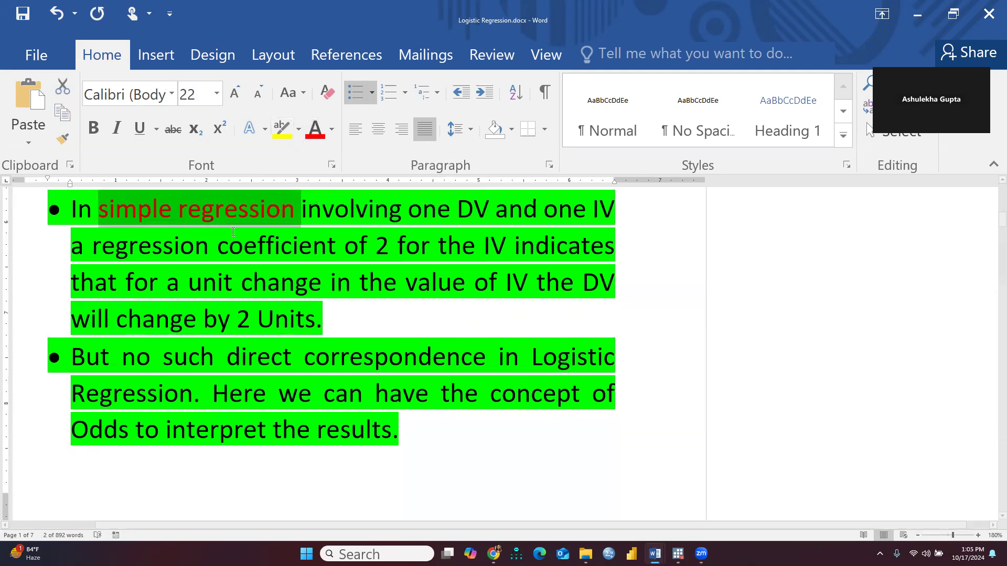
click(230, 244)
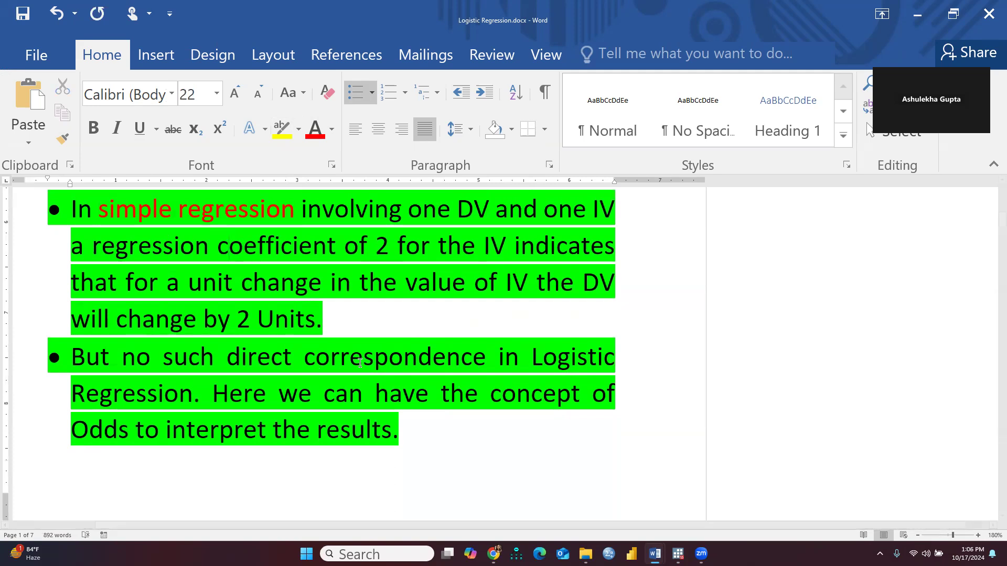
Step: Scroll down to the Example 1 description of the firm data
scroll(360, 362, down, 3)
scroll(358, 360, down, 3)
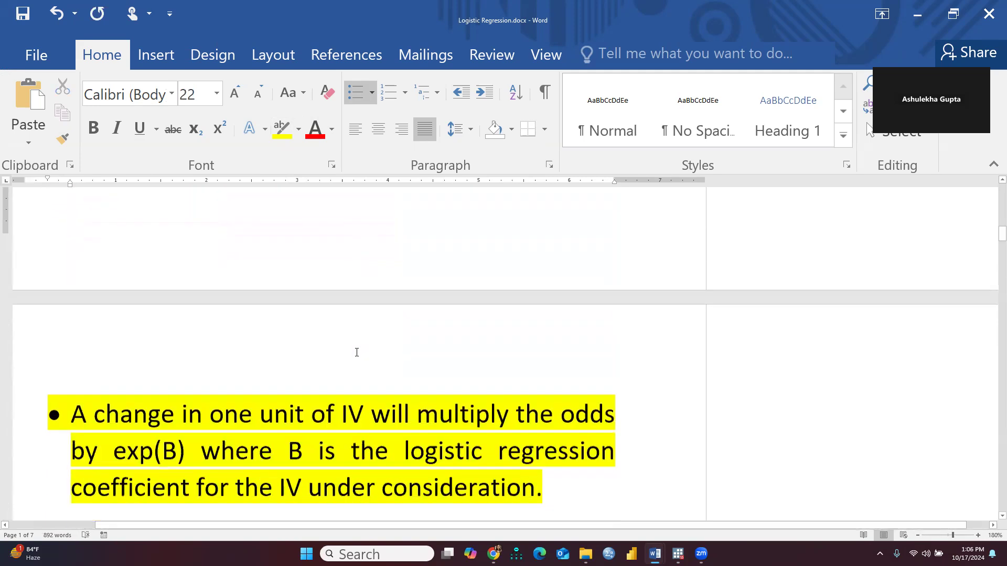
scroll(356, 350, down, 2)
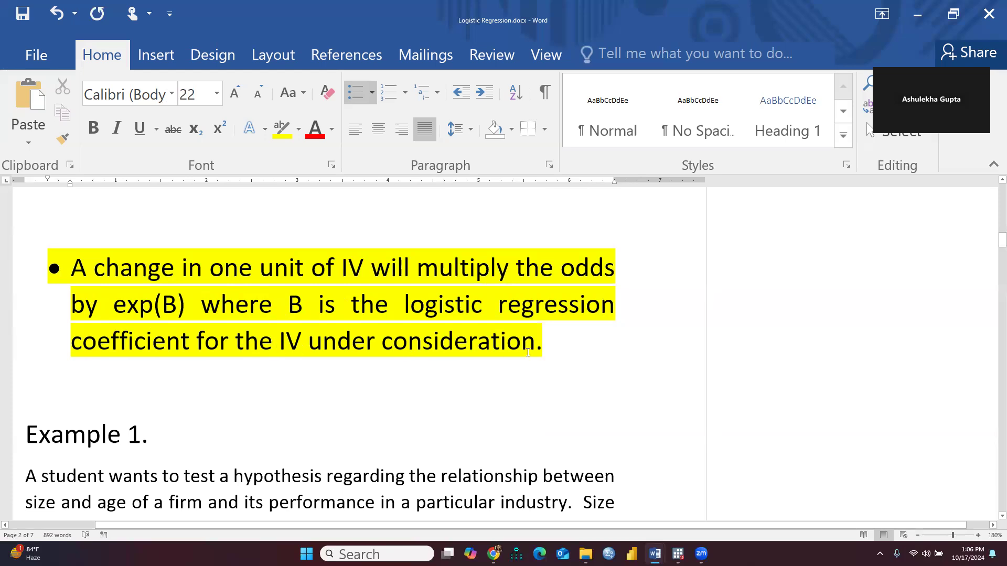
scroll(528, 349, down, 3)
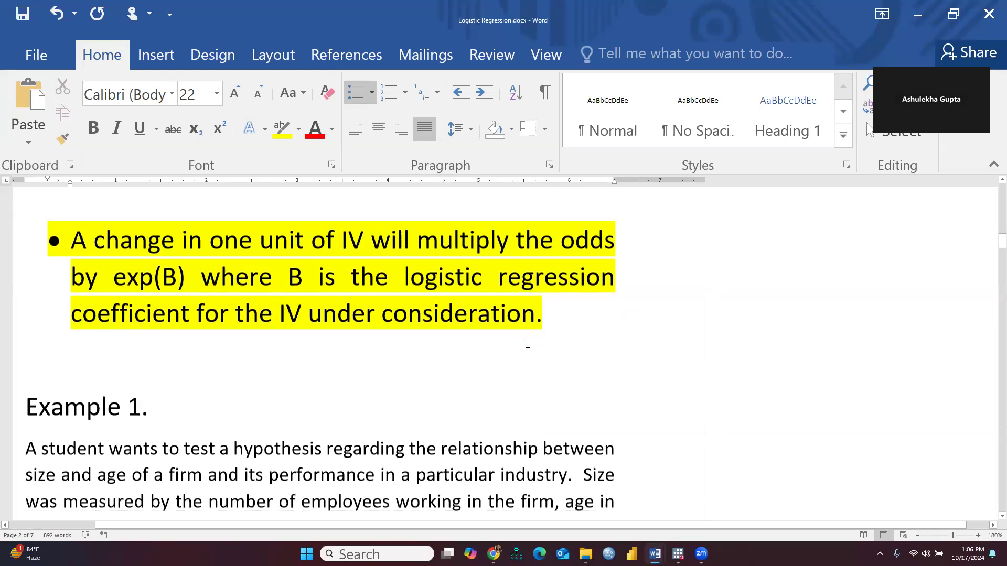
scroll(522, 331, down, 3)
scroll(522, 332, down, 1)
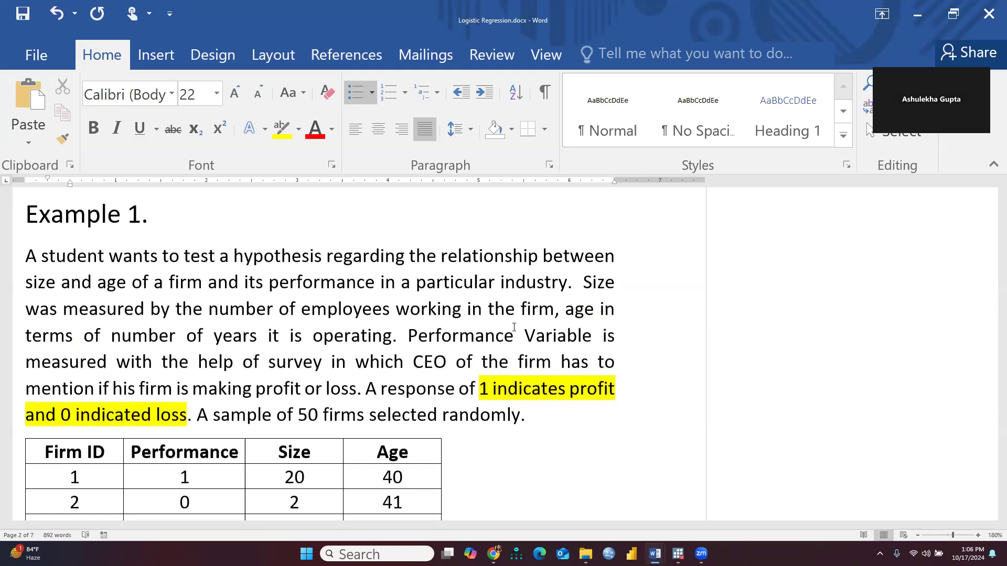
Step: Highlight 'making profit or loss' in yellow in Example 1
scroll(513, 327, down, 1)
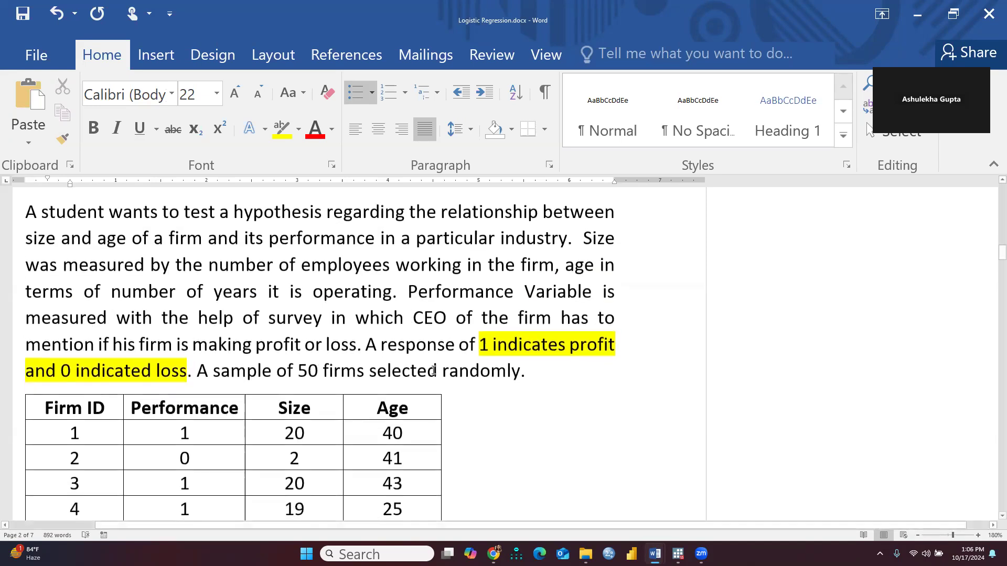
drag(253, 346, 357, 346)
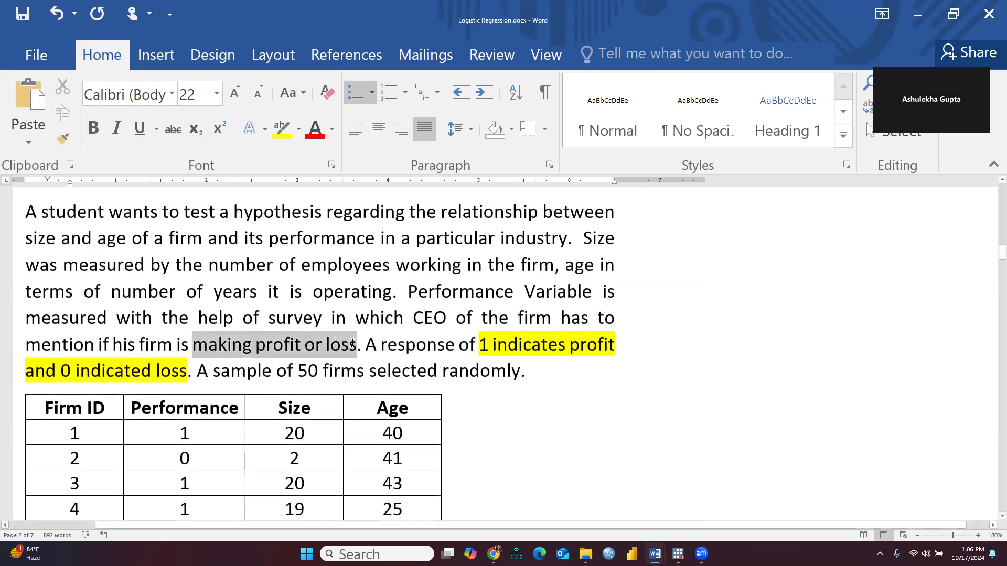
click(287, 122)
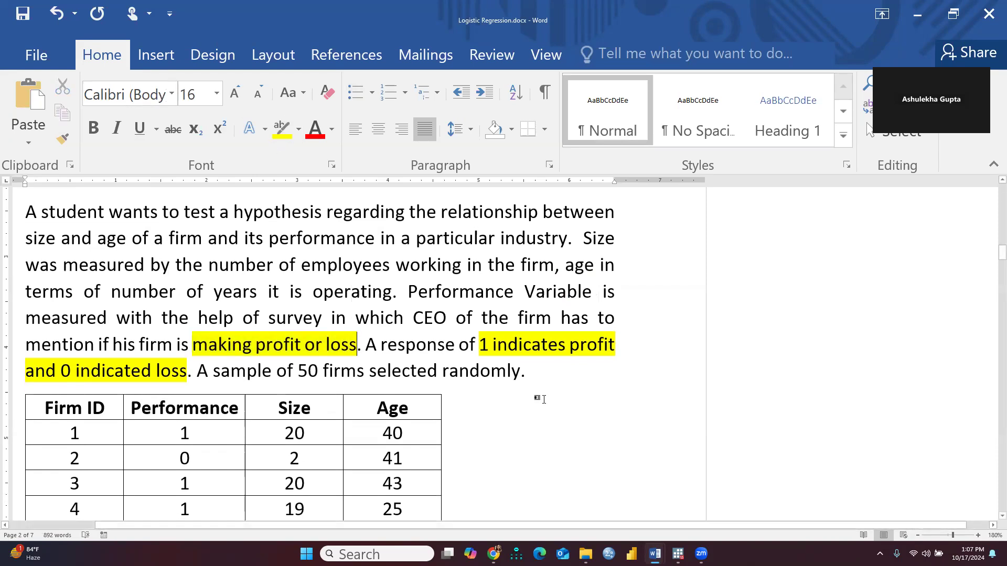
Step: Scroll through the 50-firm data table and back to its top
scroll(480, 386, down, 1)
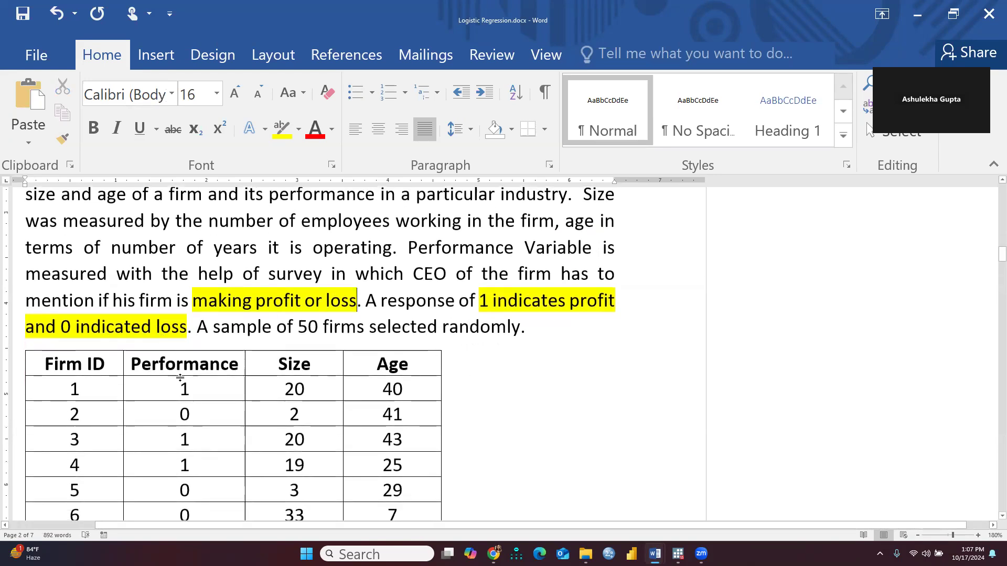
scroll(210, 452, down, 16)
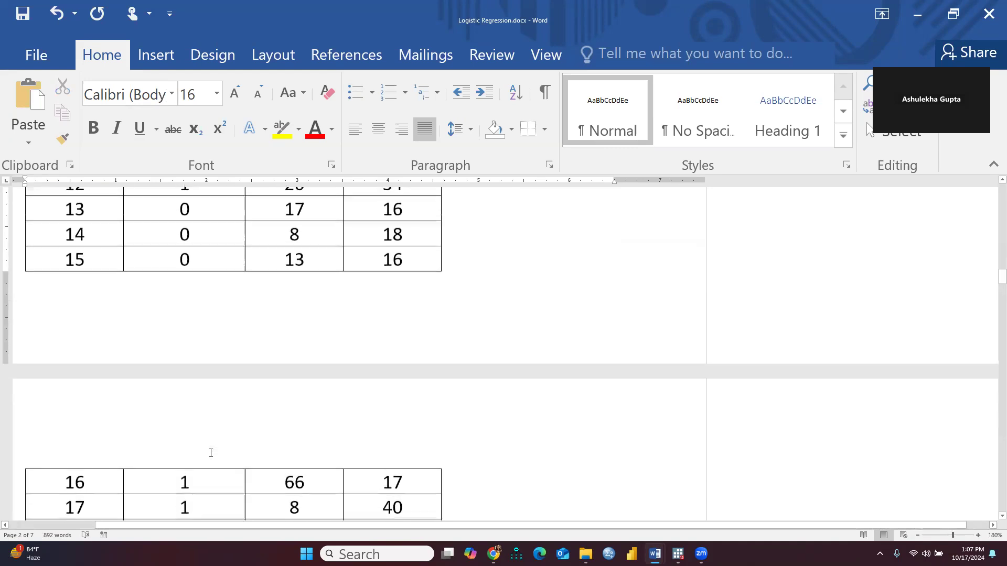
scroll(211, 453, down, 15)
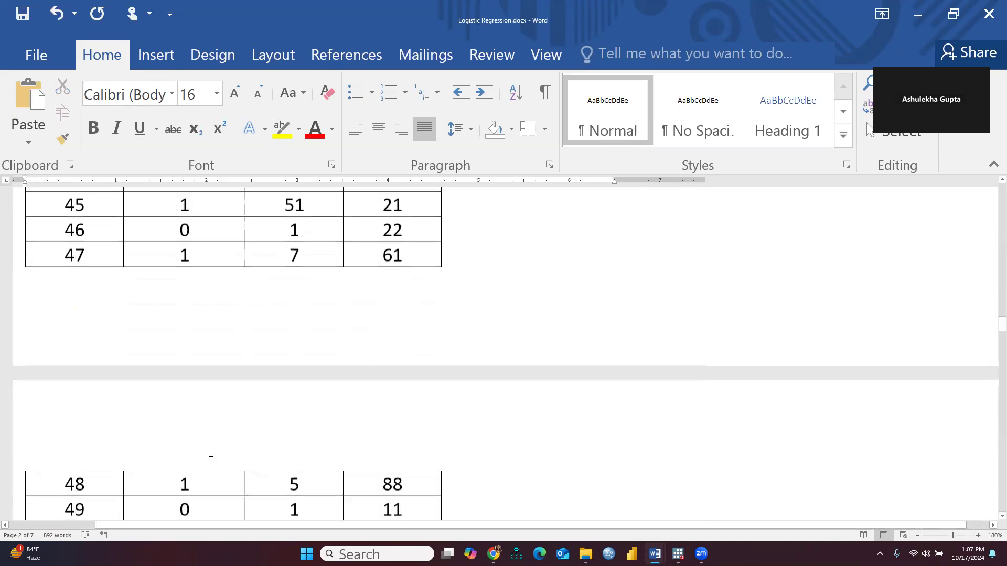
scroll(205, 443, up, 18)
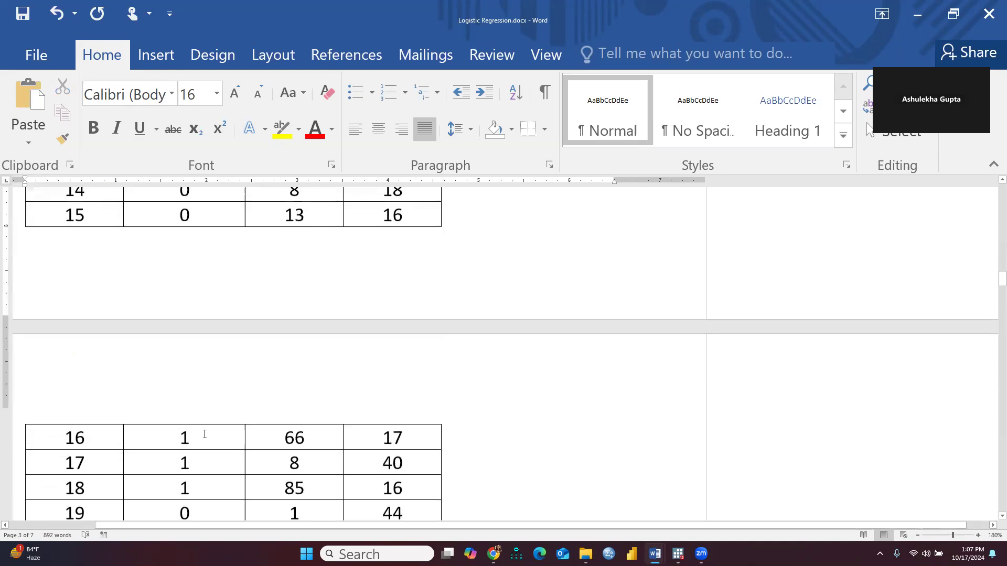
scroll(206, 434, up, 8)
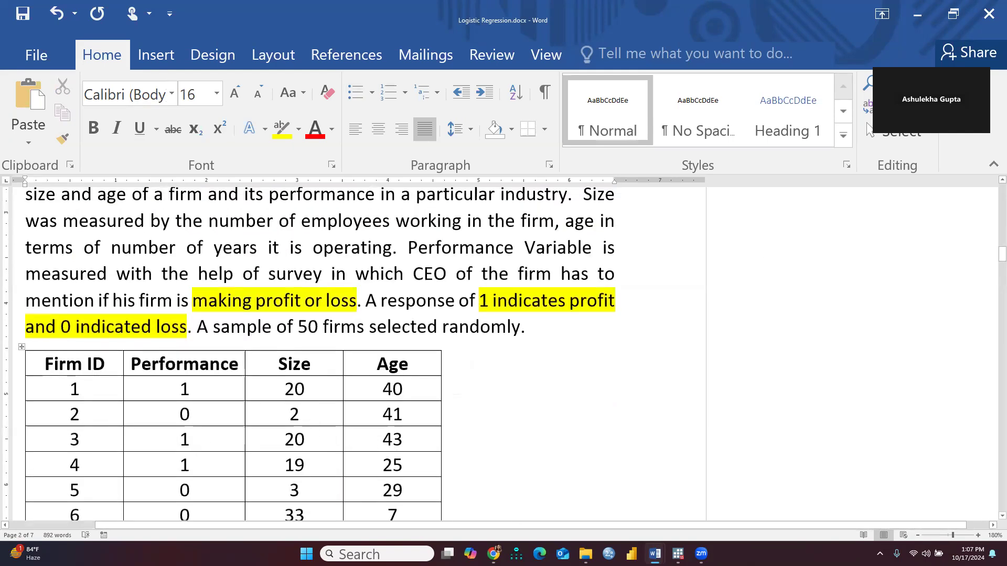
Step: Open Stata's Data Editor and copy the Performance and Size columns from the Word table
click(678, 554)
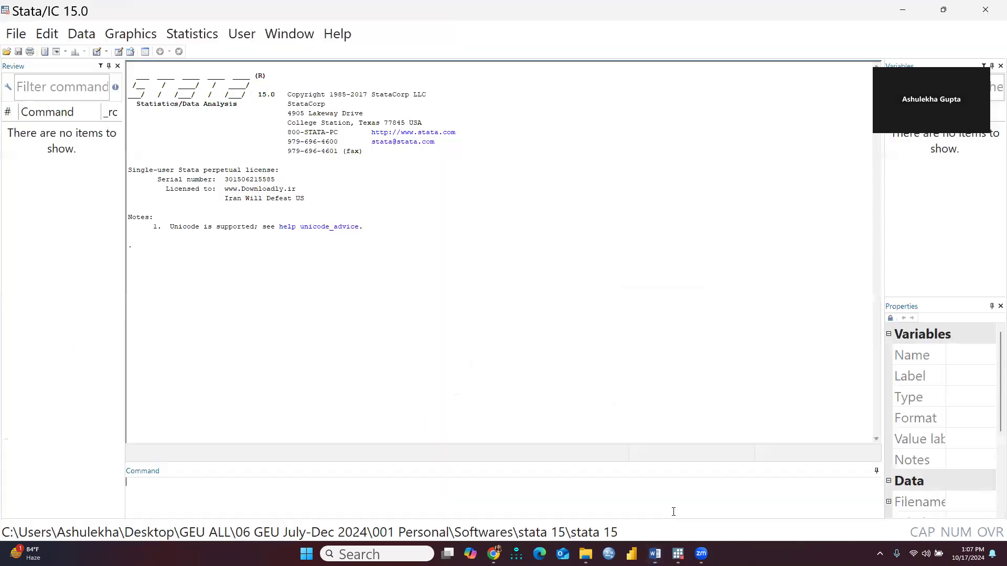
click(119, 52)
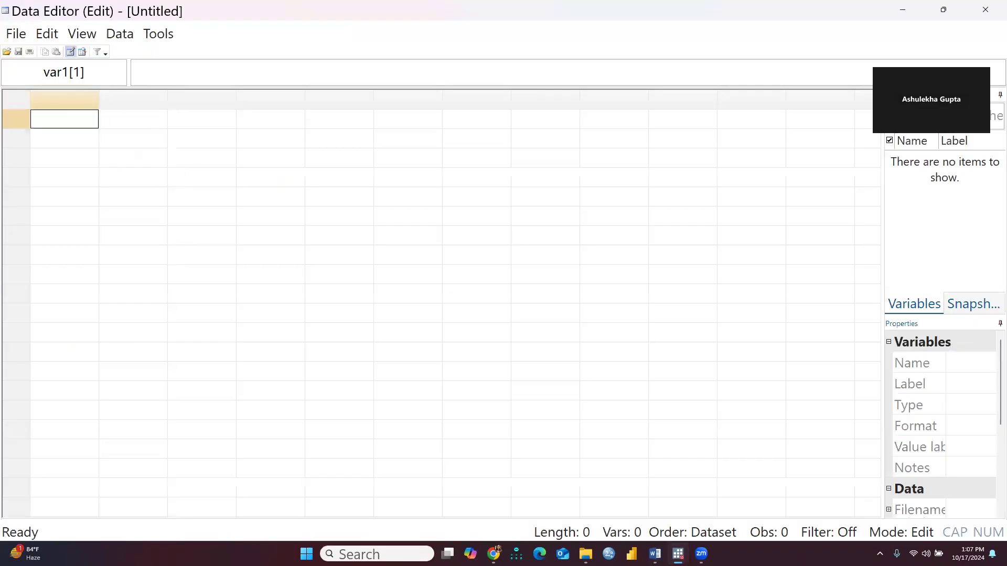
mouse_move(655, 553)
click(710, 493)
scroll(72, 327, down, 3)
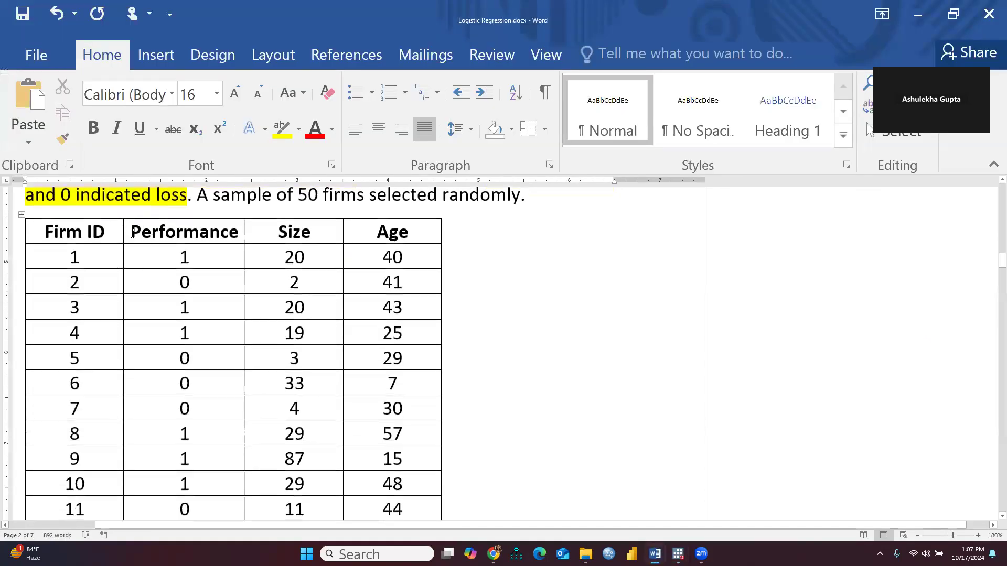
drag(154, 249, 271, 361)
right_click(272, 361)
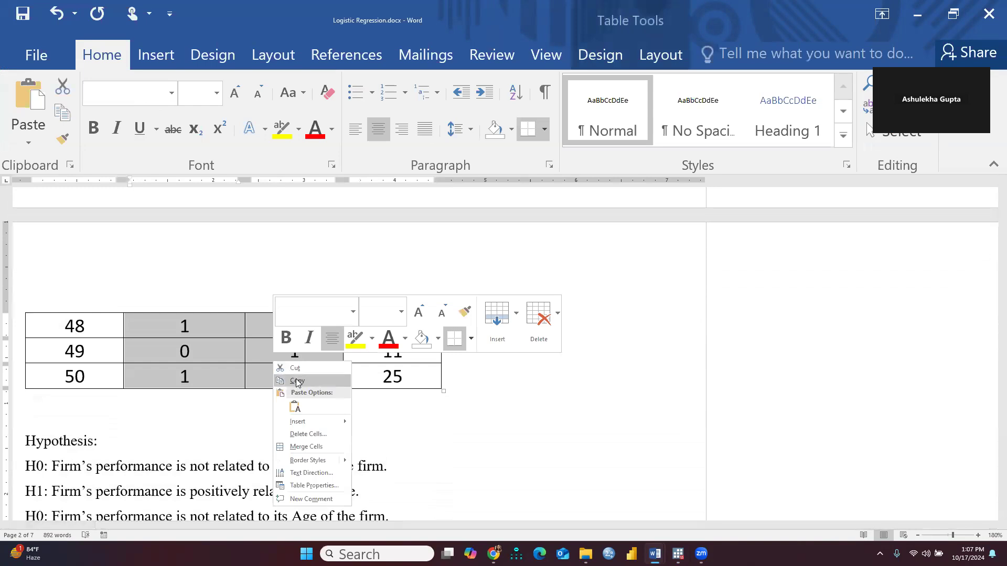
click(287, 378)
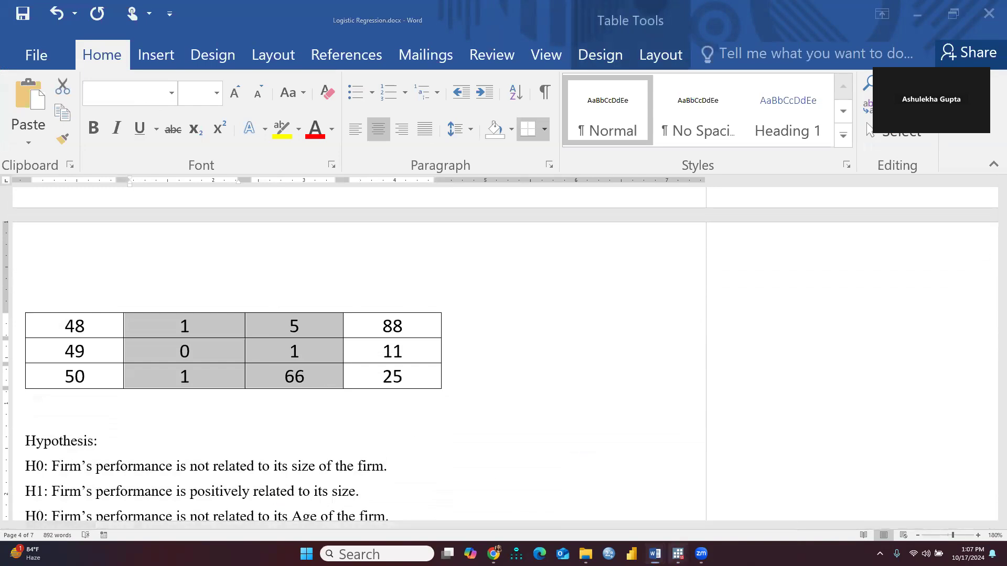
Step: Paste the copied firm values into the Data Editor starting at cell var1[1]
click(677, 553)
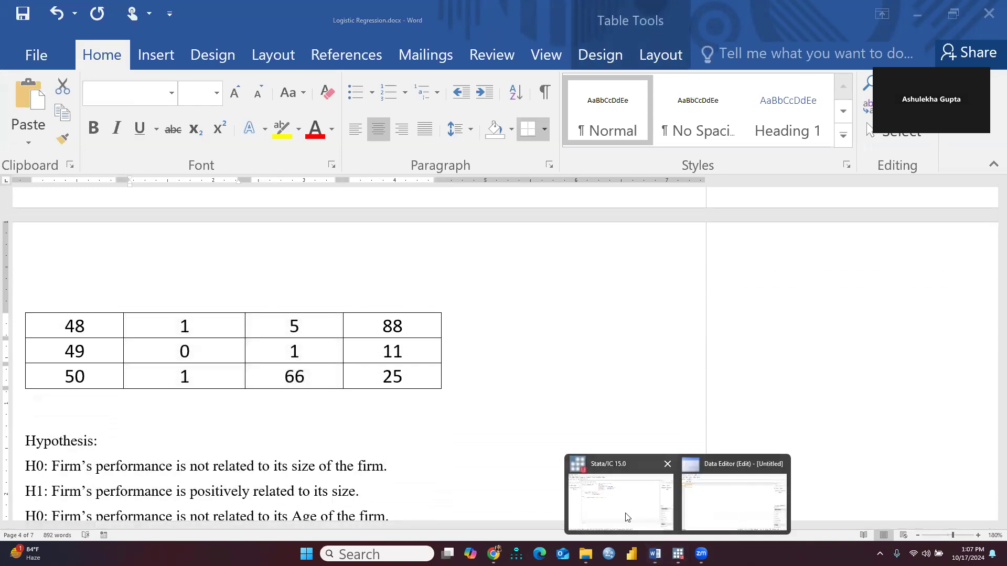
click(719, 515)
right_click(54, 116)
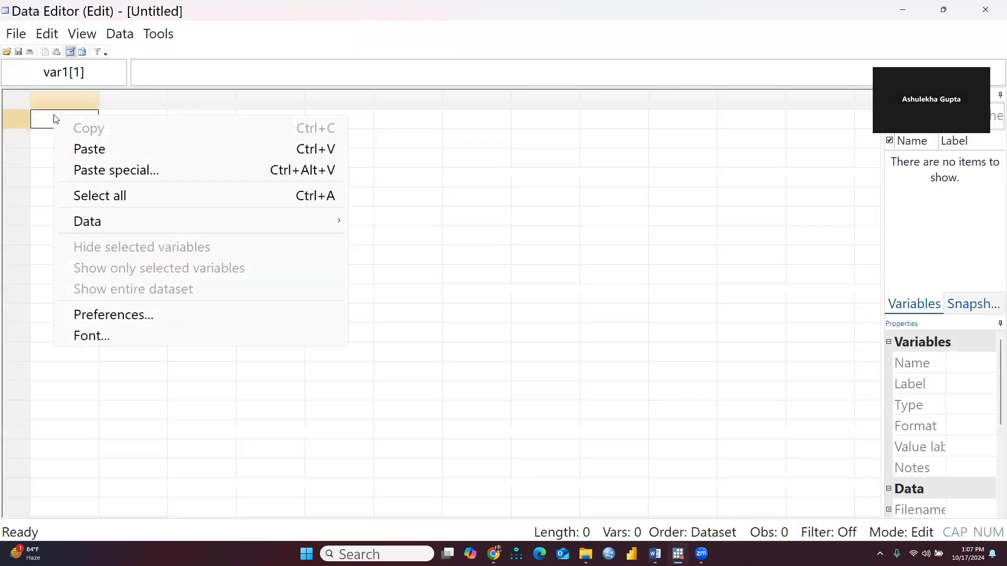
click(89, 151)
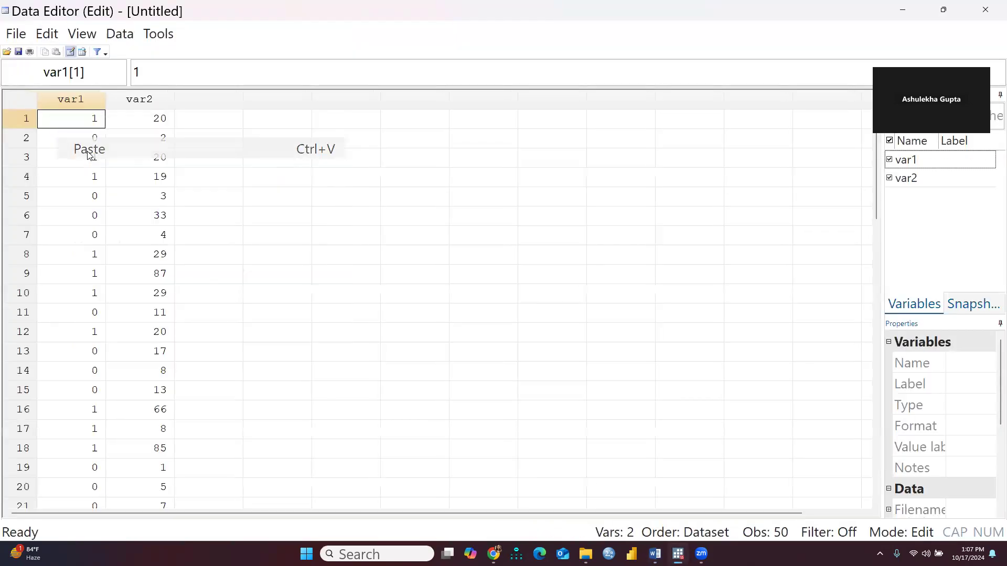
click(505, 204)
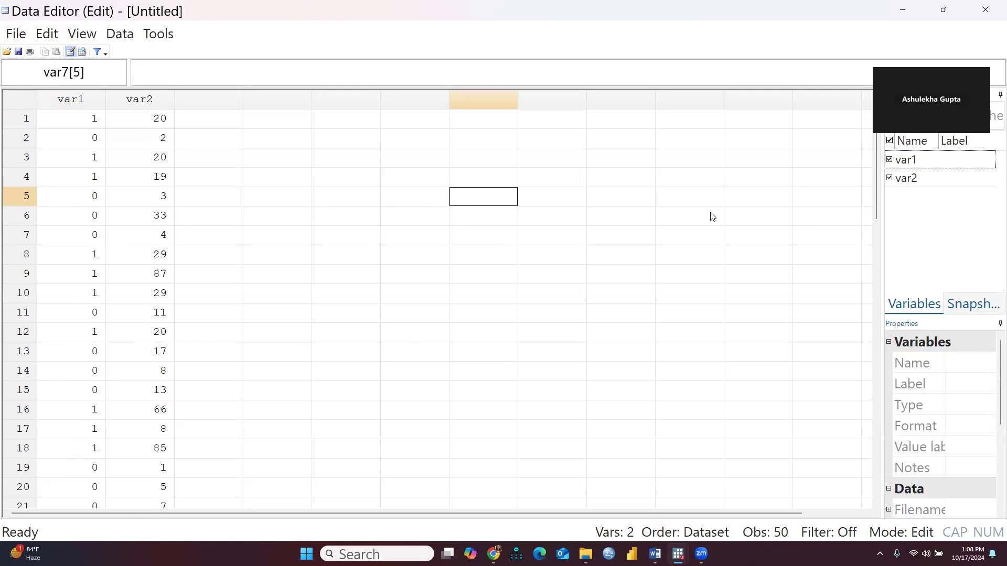
Step: Rename variable var1 to Performance in the variable properties
click(926, 157)
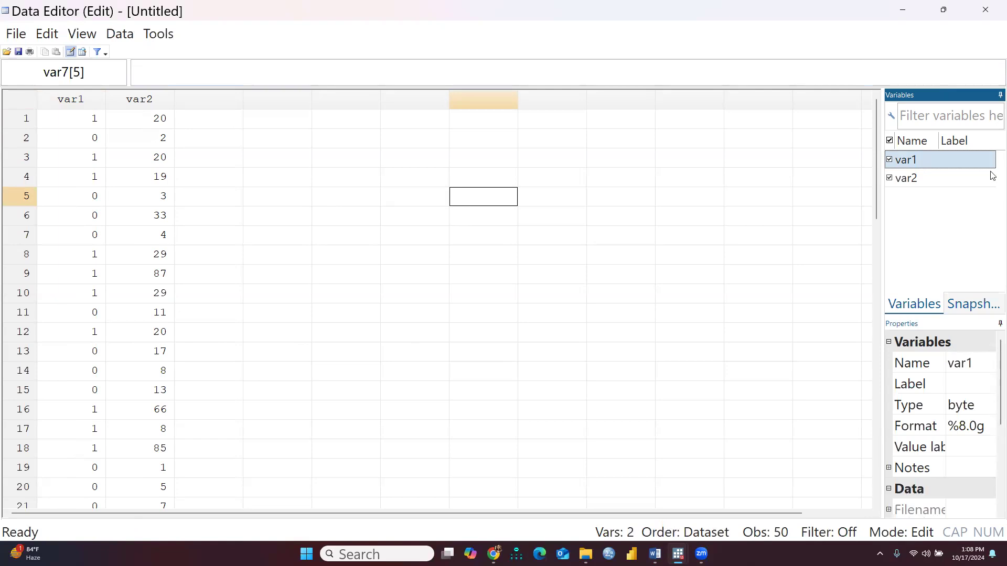
click(967, 366)
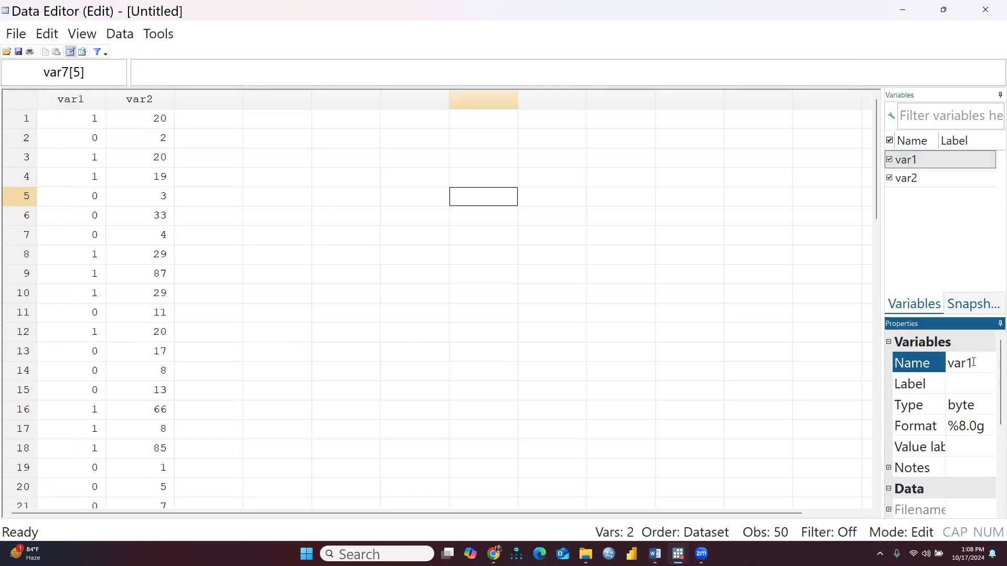
key(BackSpace)
key(BackSpace)
key(BackSpace)
key(BackSpace)
text(Performance)
click(757, 293)
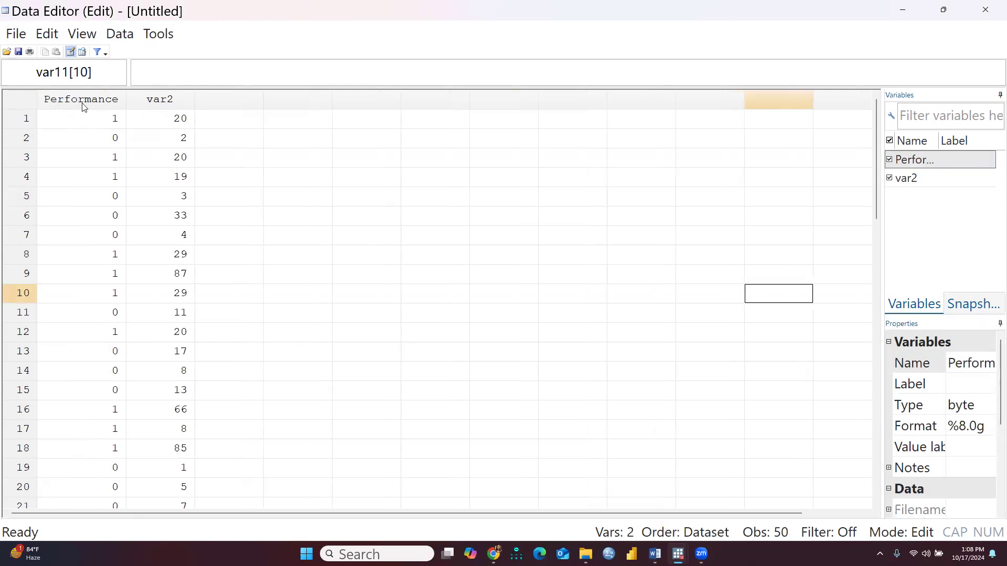
Step: Rename variable var2 to Size and minimize the Data Editor
click(167, 99)
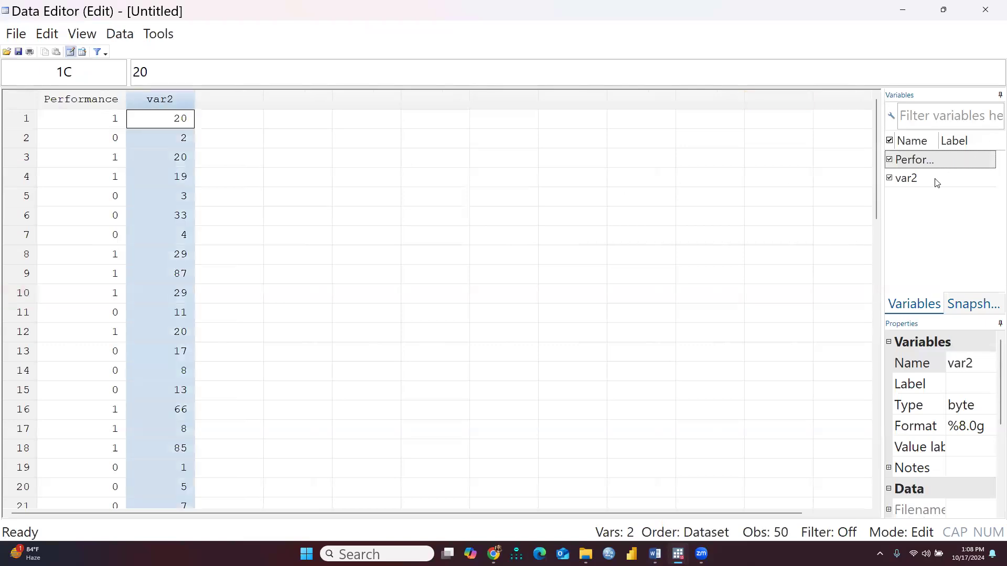
click(913, 181)
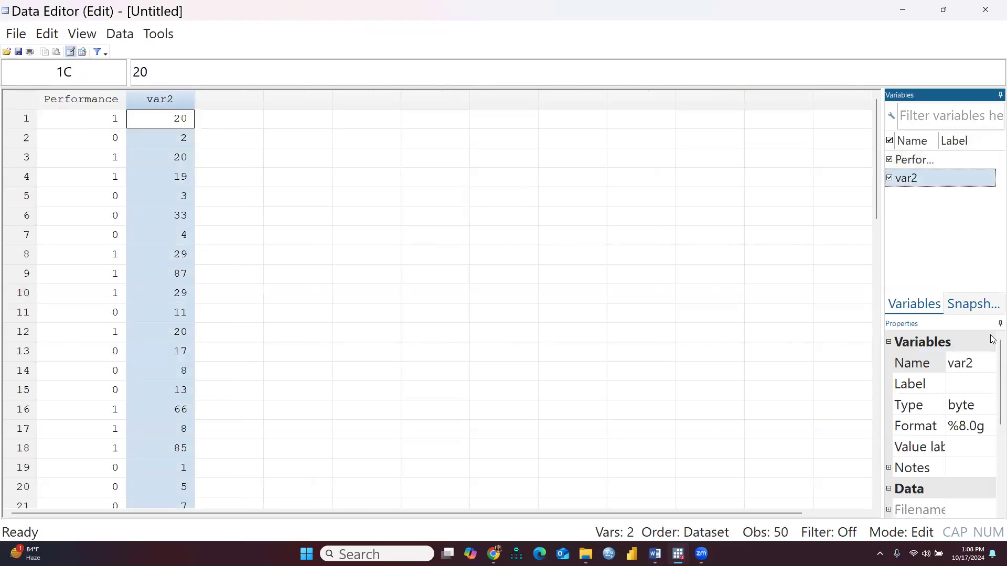
click(979, 360)
key(BackSpace)
key(BackSpace)
key(BackSpace)
key(BackSpace)
text(Size)
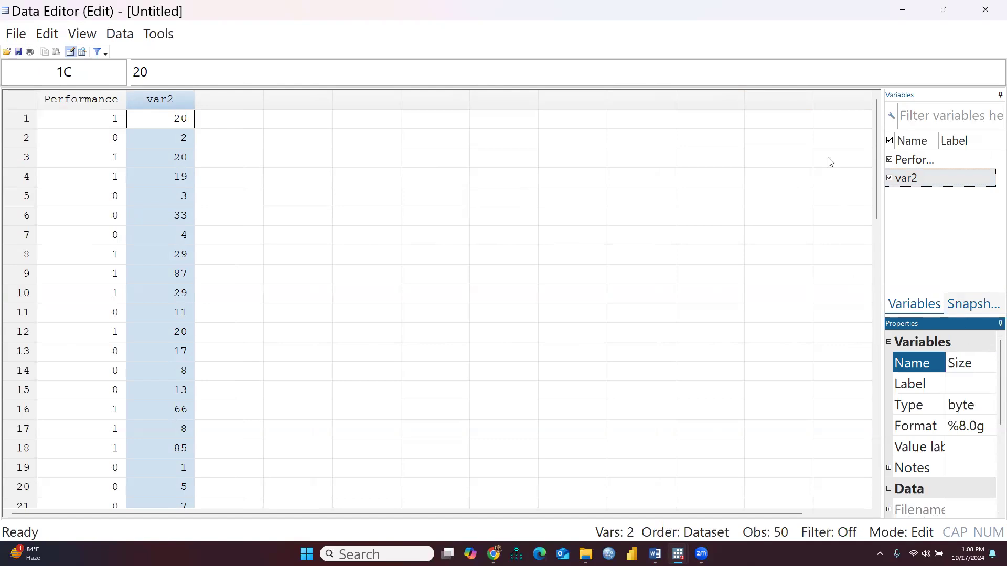
key(Return)
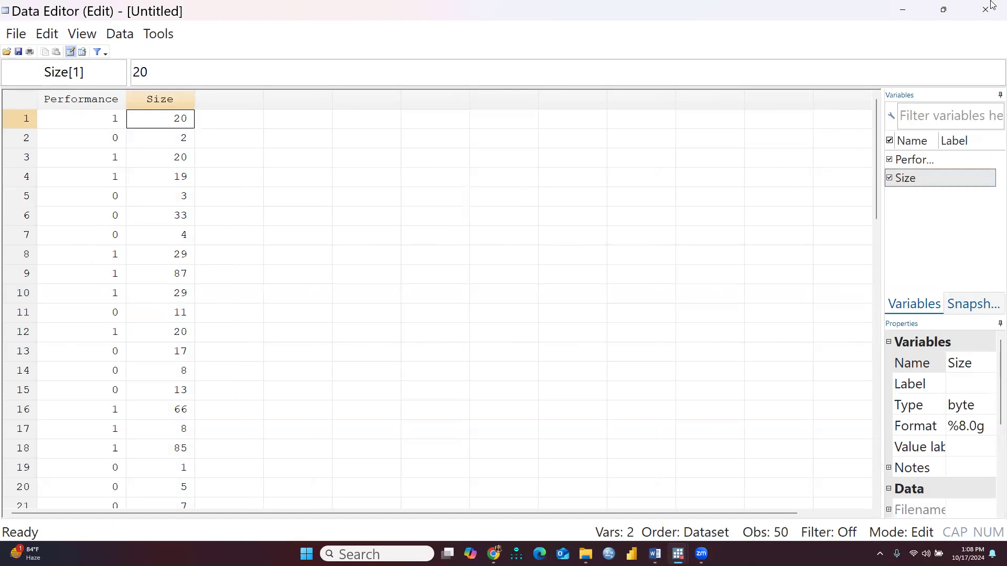
click(901, 10)
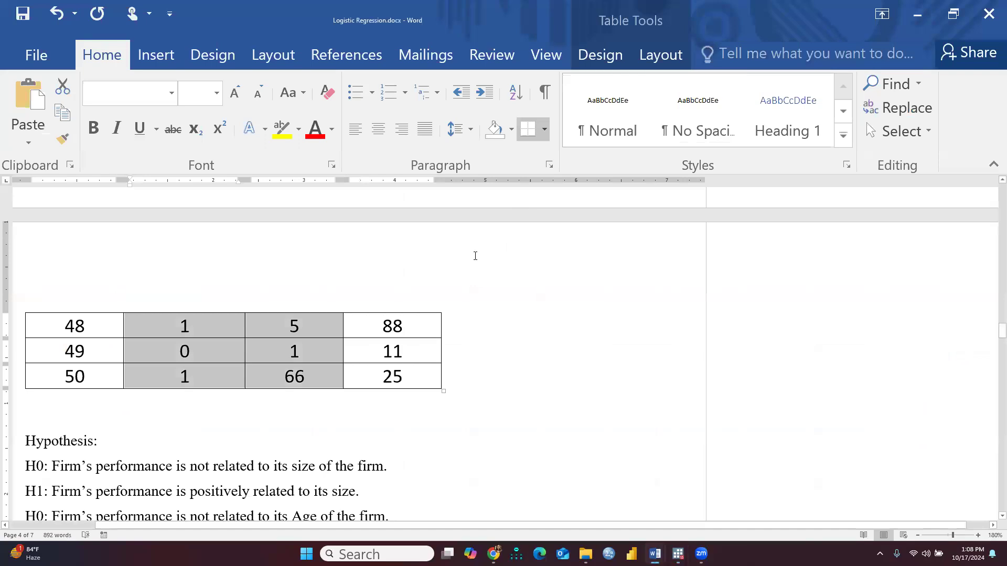
Step: Switch from the Word report to the main Stata window listing Performance and Size
scroll(422, 322, up, 4)
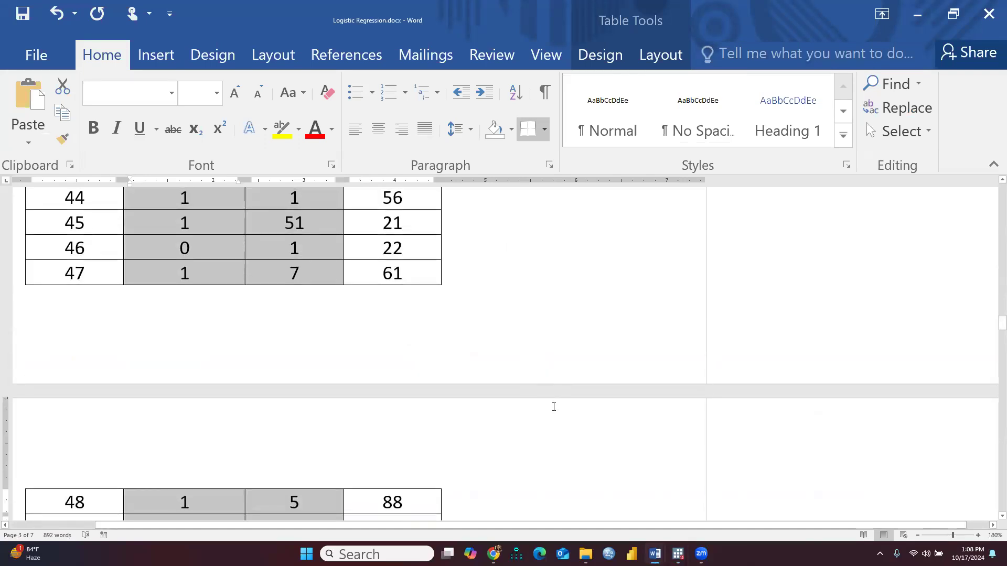
click(678, 554)
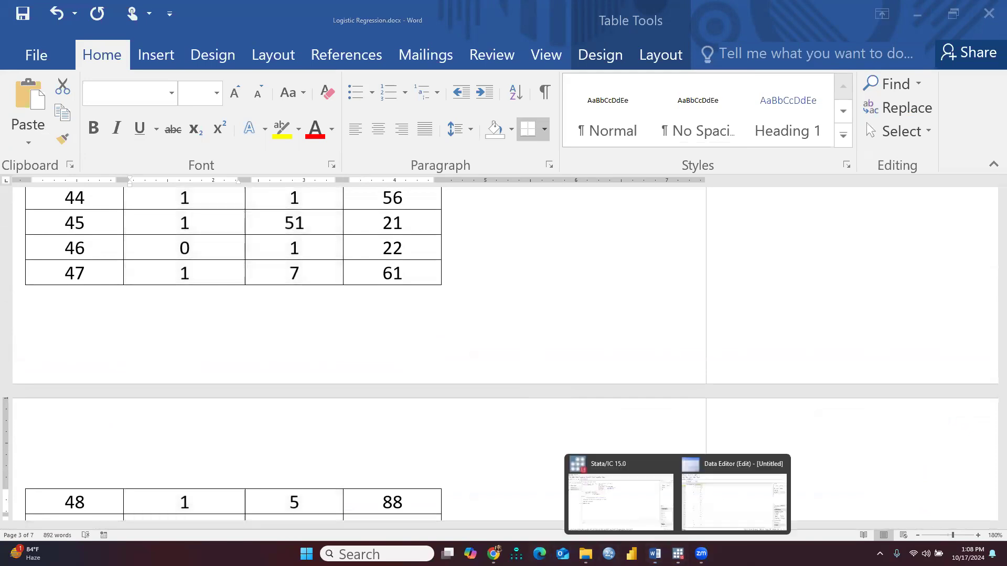
click(656, 515)
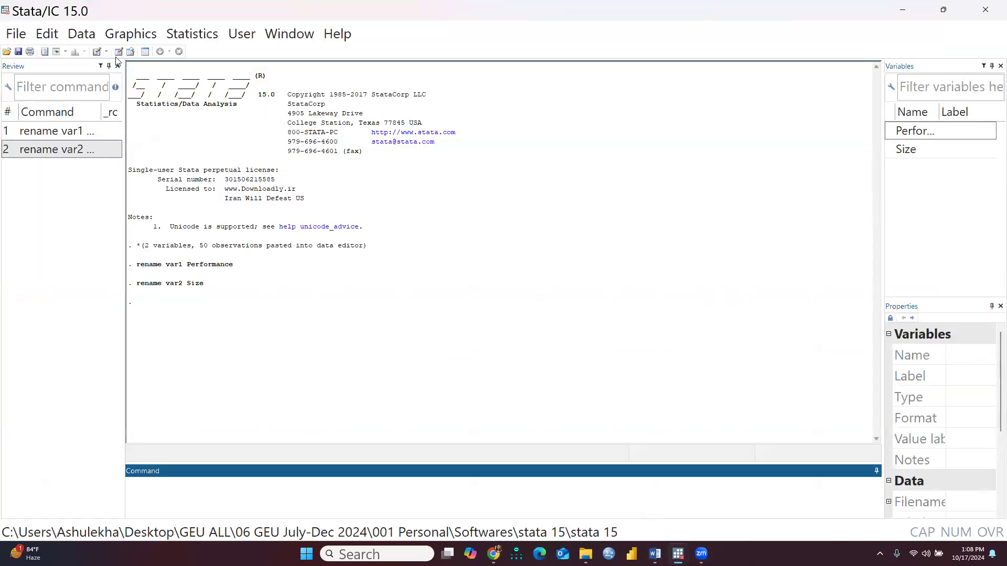
Step: Run a logistic regression with Performance as dependent and Size as independent variable
click(185, 37)
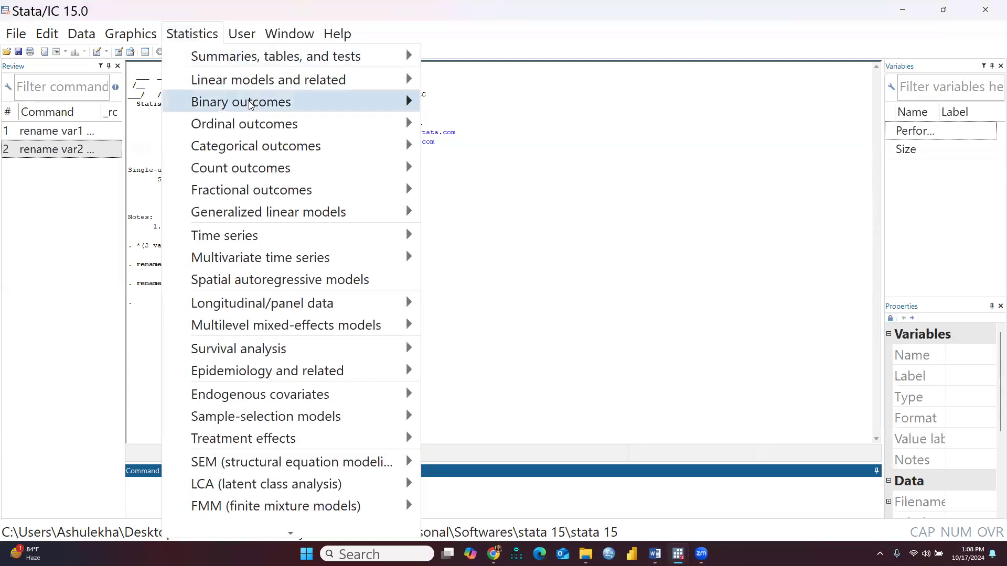
mouse_move(251, 106)
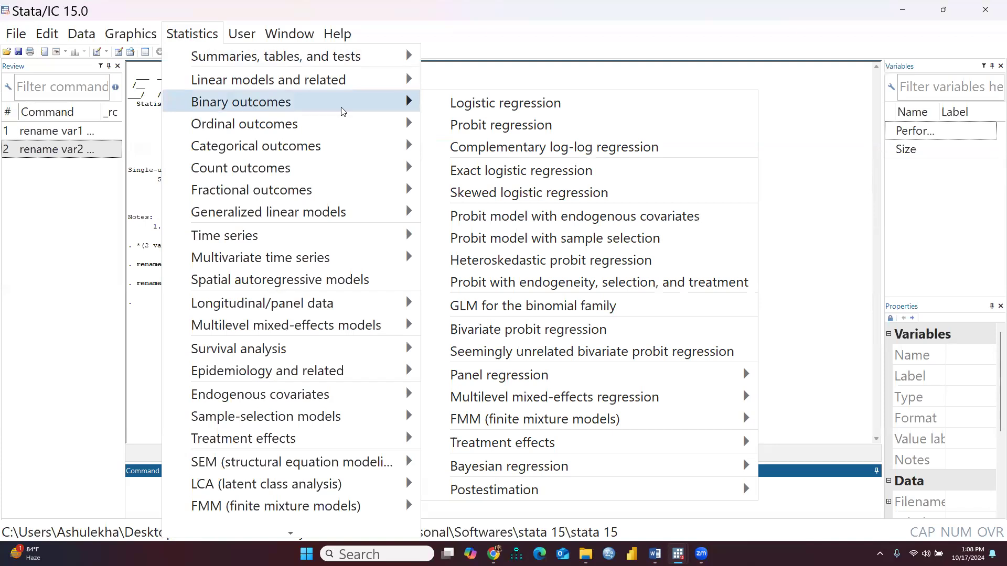
click(501, 104)
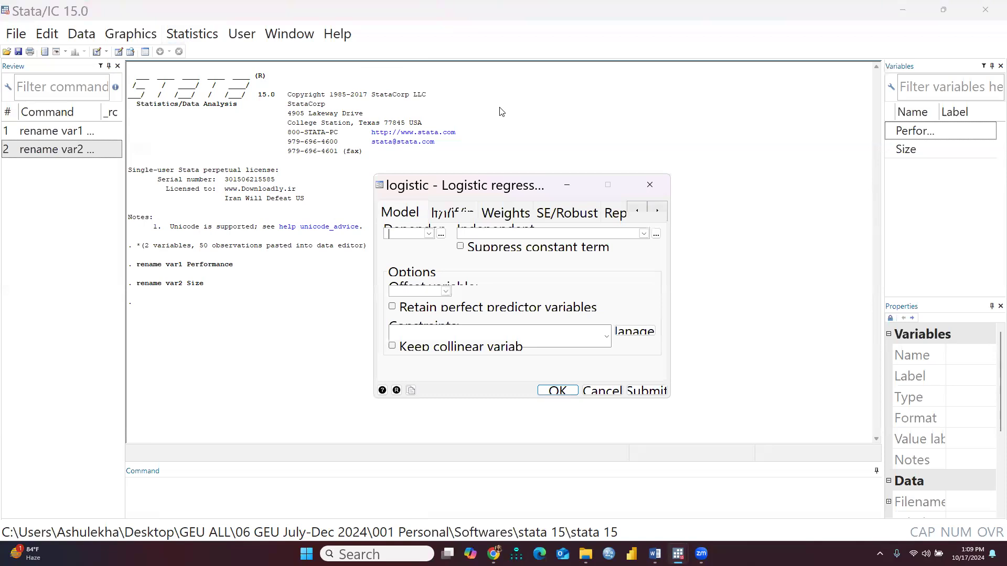
click(429, 234)
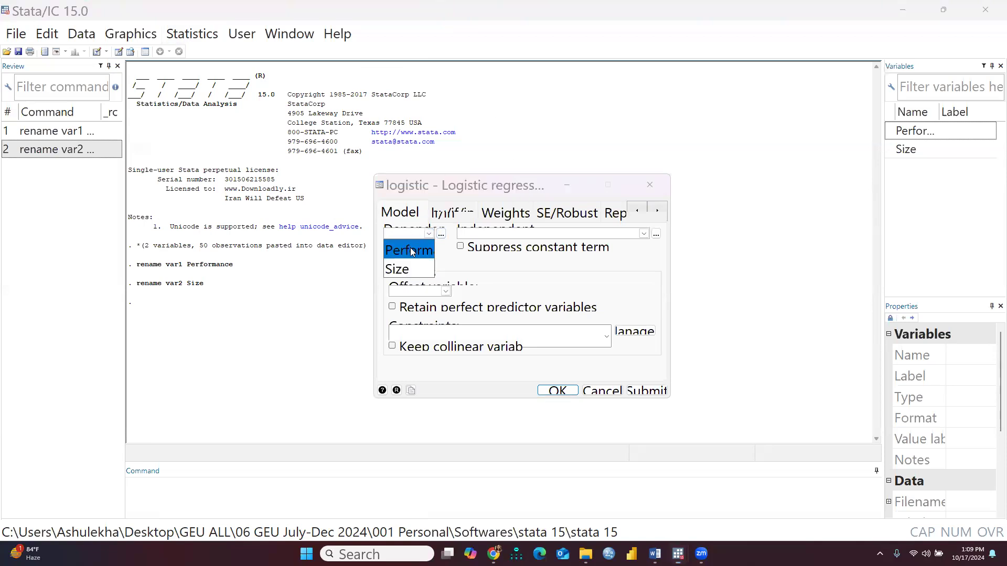
click(411, 251)
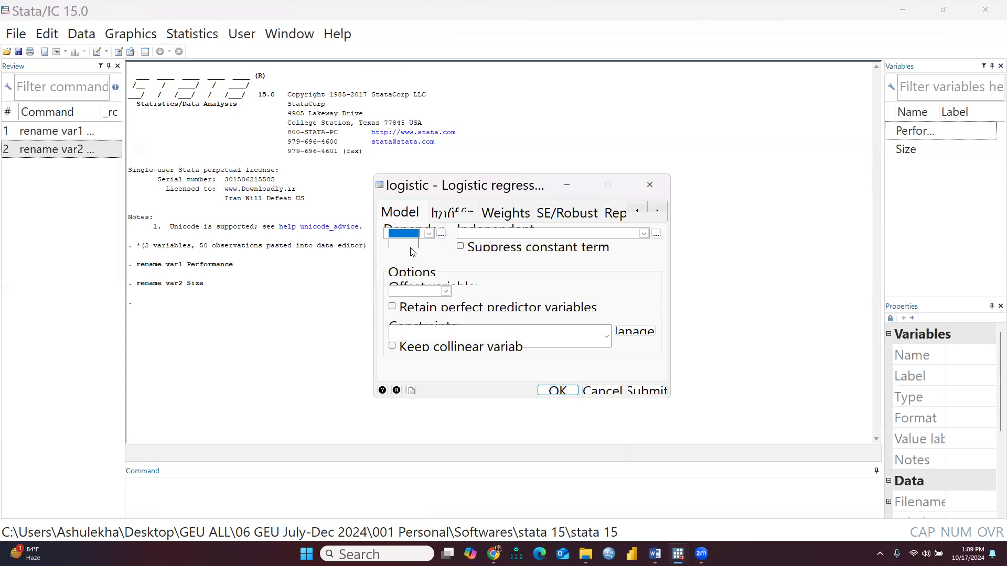
click(643, 235)
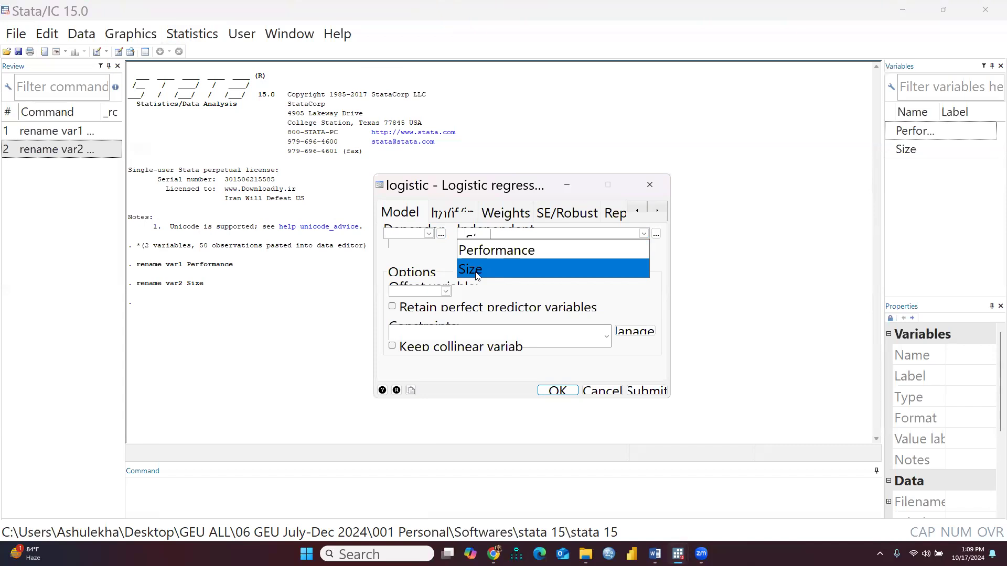
click(713, 251)
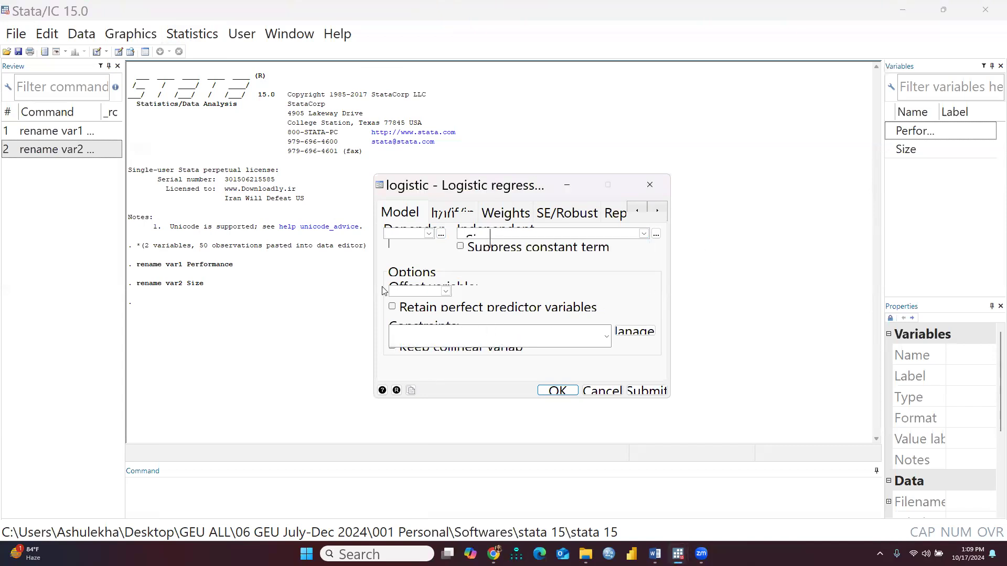
click(556, 390)
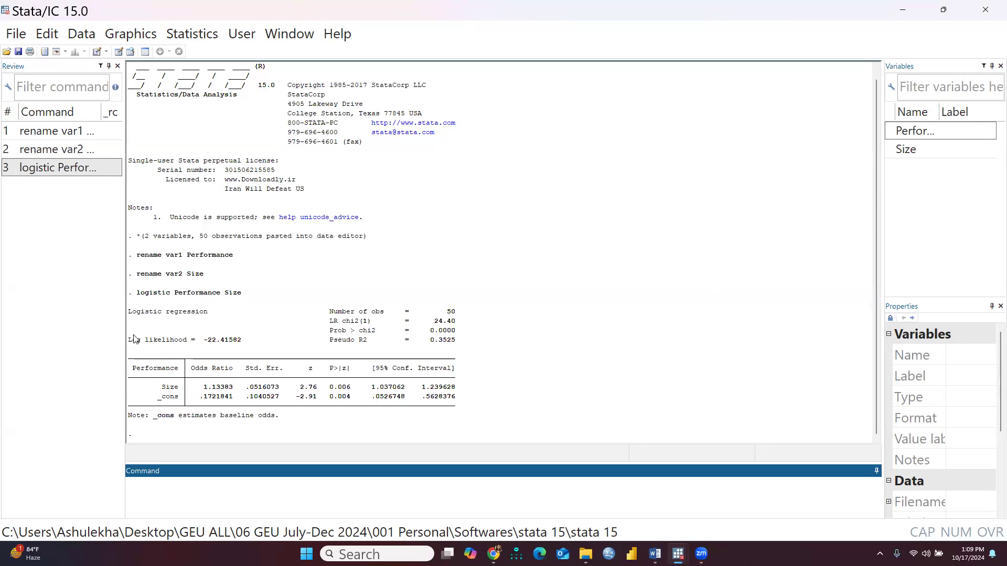
Step: Copy the full regression output as a picture for the Word report
drag(128, 315, 466, 416)
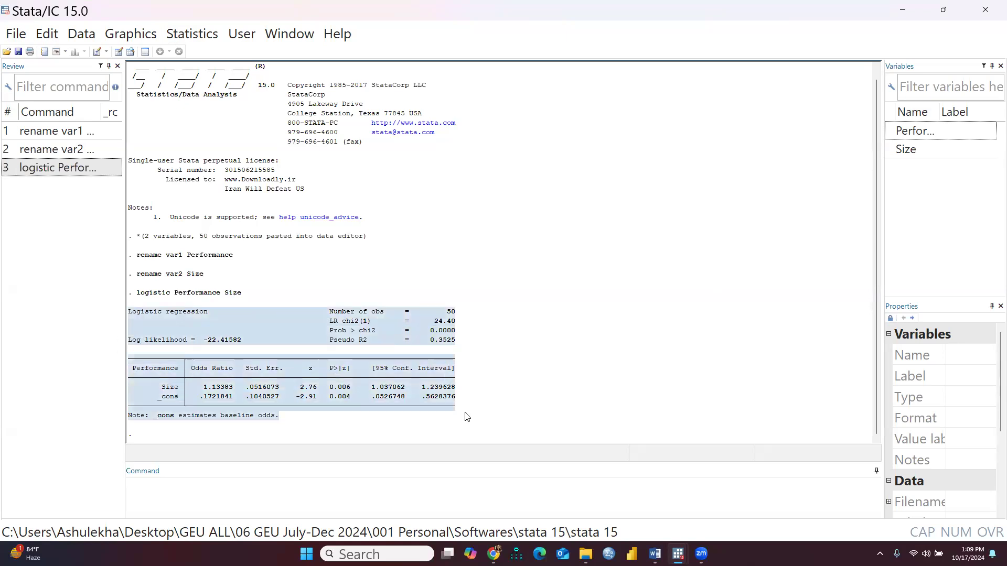
right_click(345, 360)
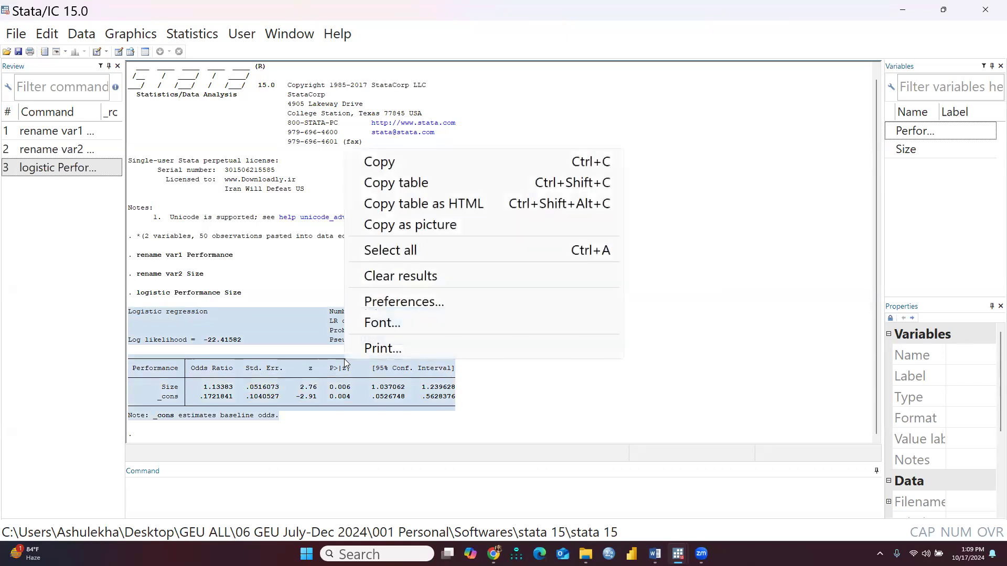
click(398, 227)
mouse_move(655, 554)
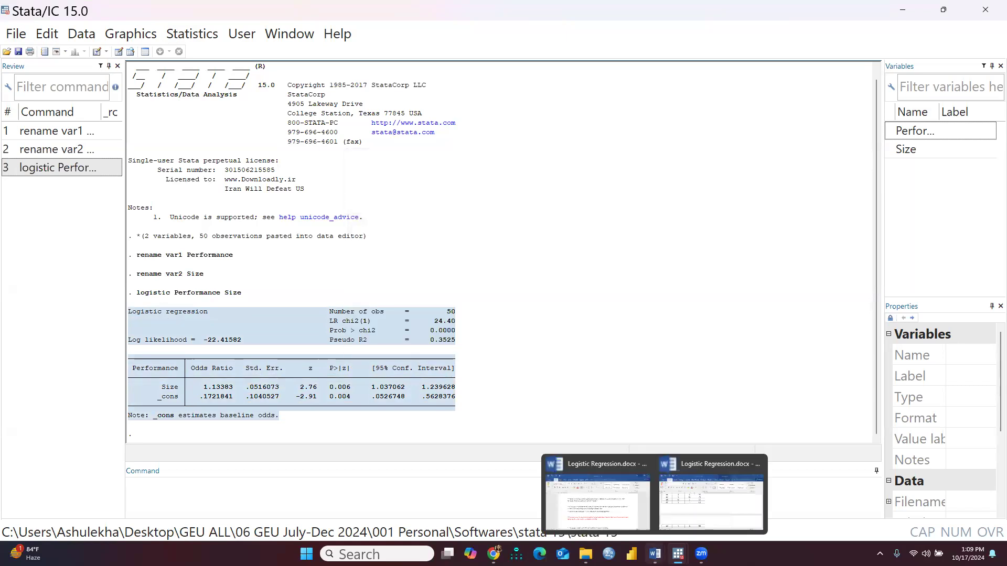
click(609, 517)
Step: Paste the Size regression picture under the Logistic Regression title and enlarge it
scroll(253, 393, up, 8)
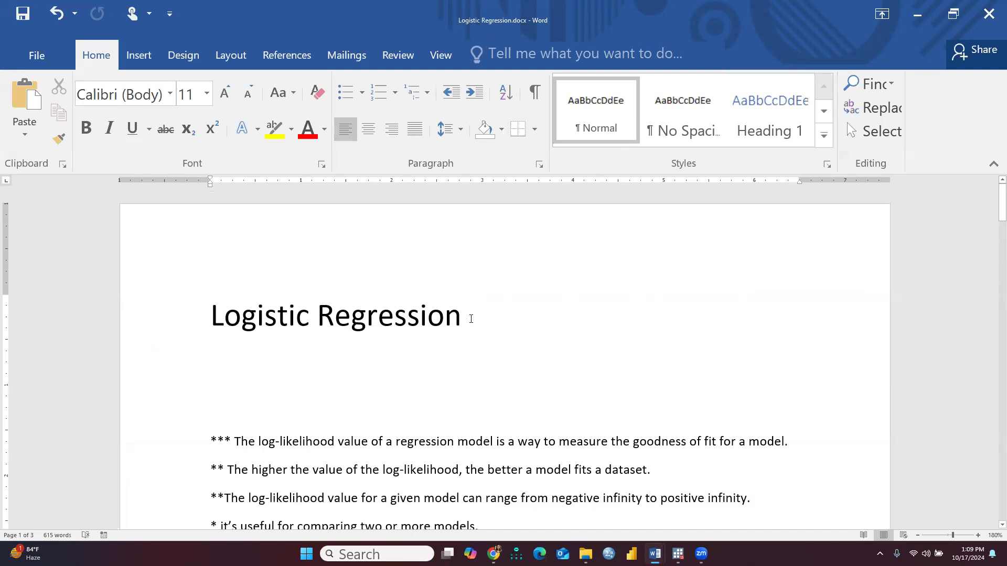
key(ctrl+v)
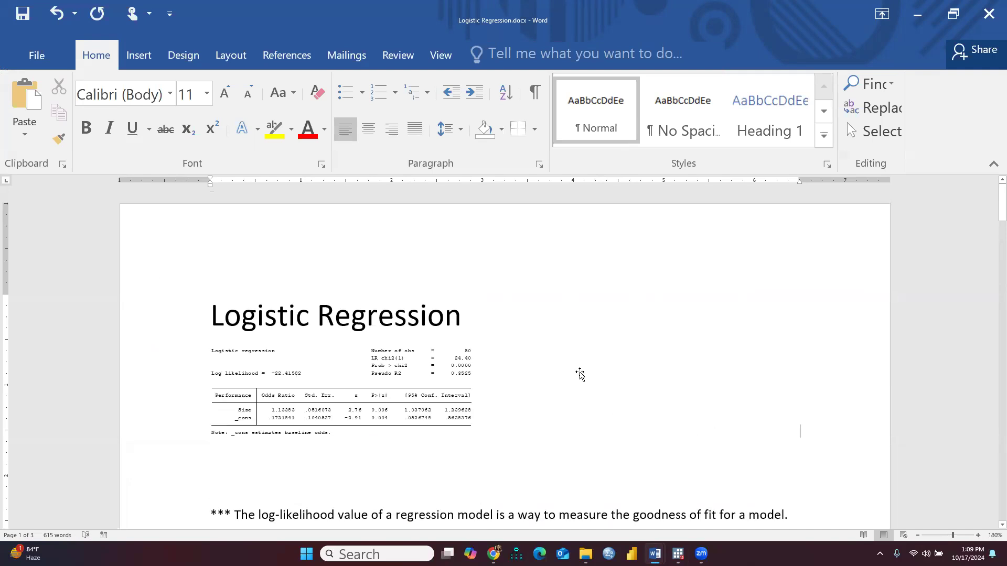
click(427, 378)
drag(504, 436, 496, 521)
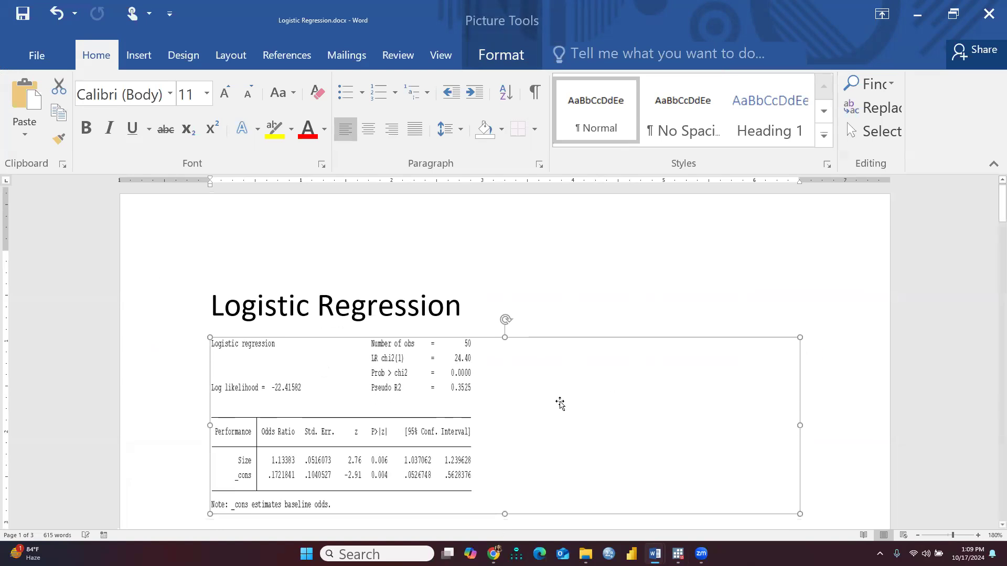
scroll(560, 404, down, 3)
drag(800, 256, 852, 259)
mouse_move(530, 350)
mouse_down()
mouse_move(526, 393)
mouse_move(530, 344)
mouse_up()
scroll(601, 286, up, 3)
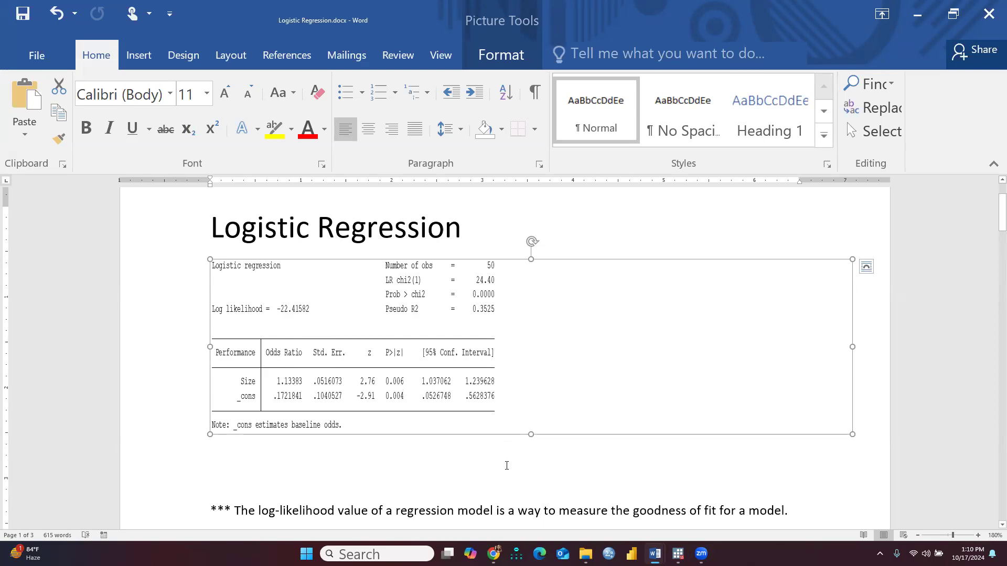
click(677, 554)
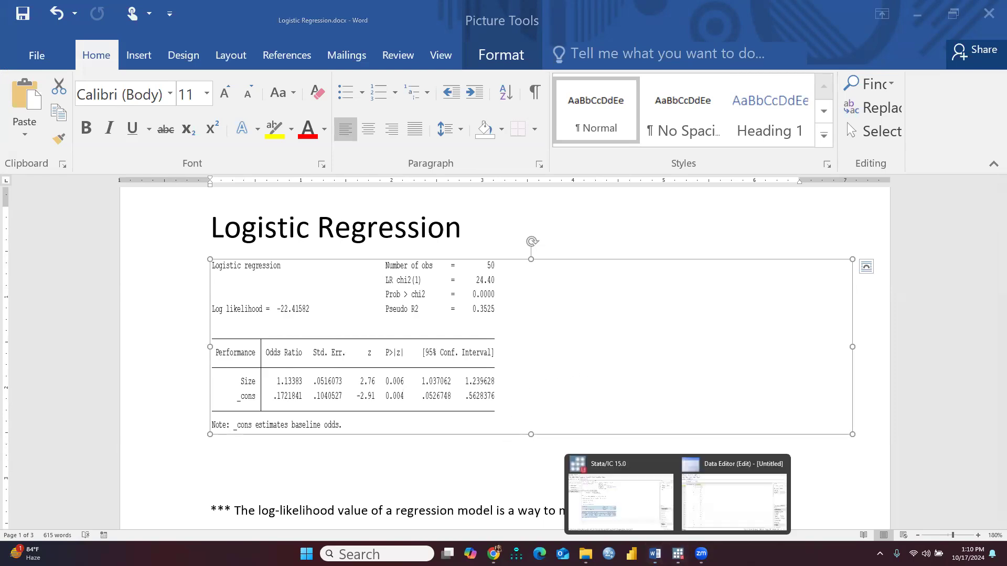
Step: Rerun logistic regression of Performance on Size, reproducing odds ratio 1.13383
click(614, 507)
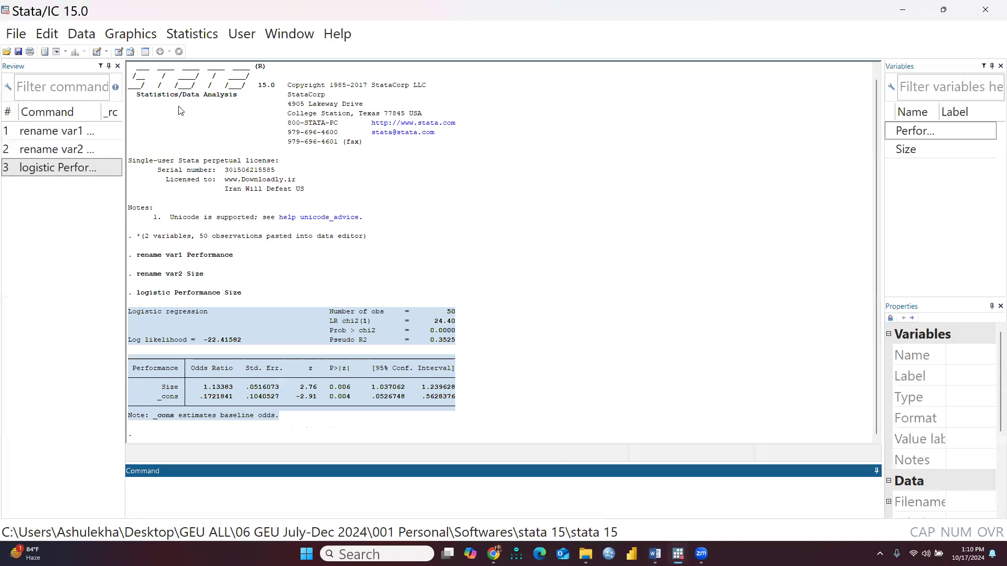
click(190, 34)
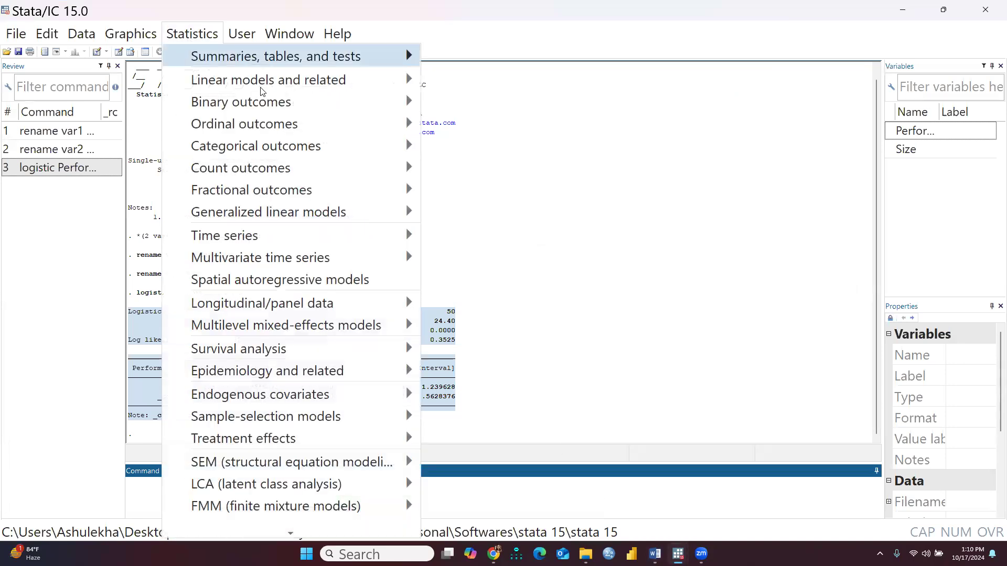
mouse_move(243, 107)
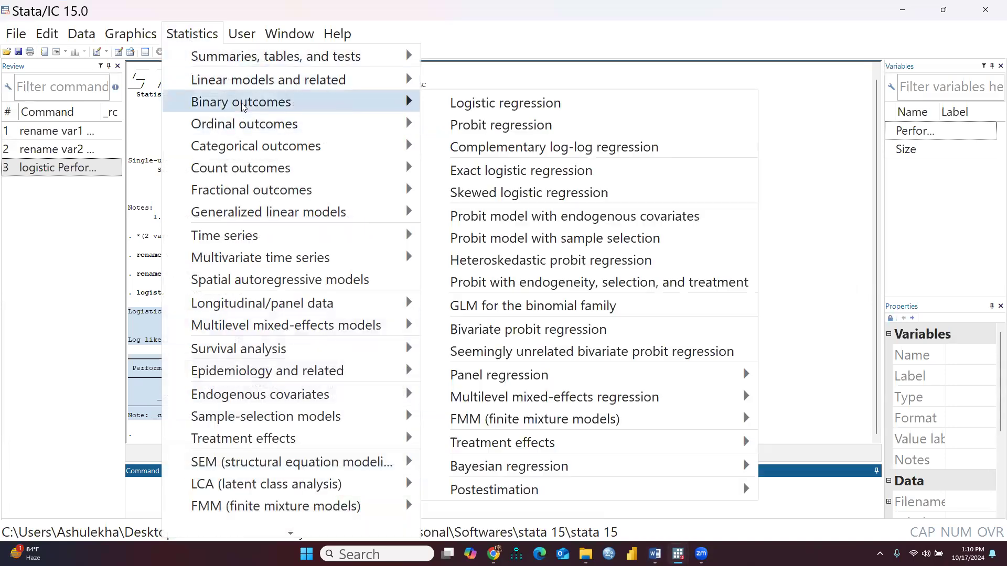
click(482, 102)
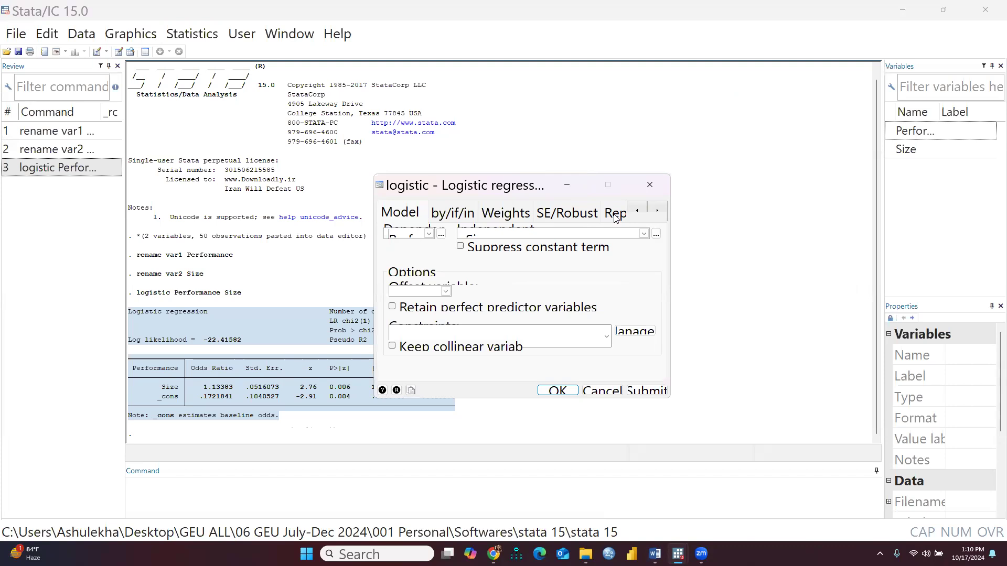
click(429, 234)
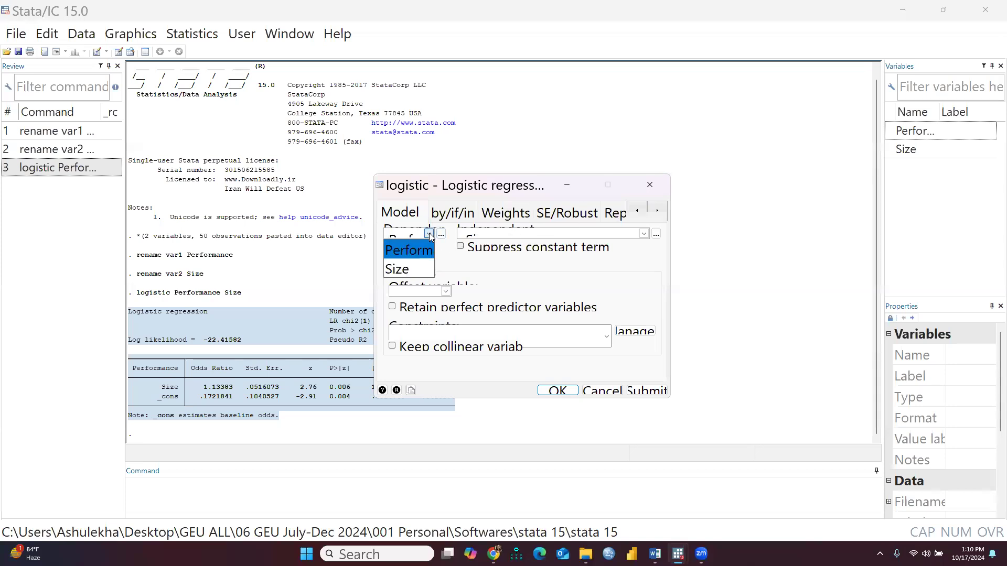
click(412, 254)
click(409, 235)
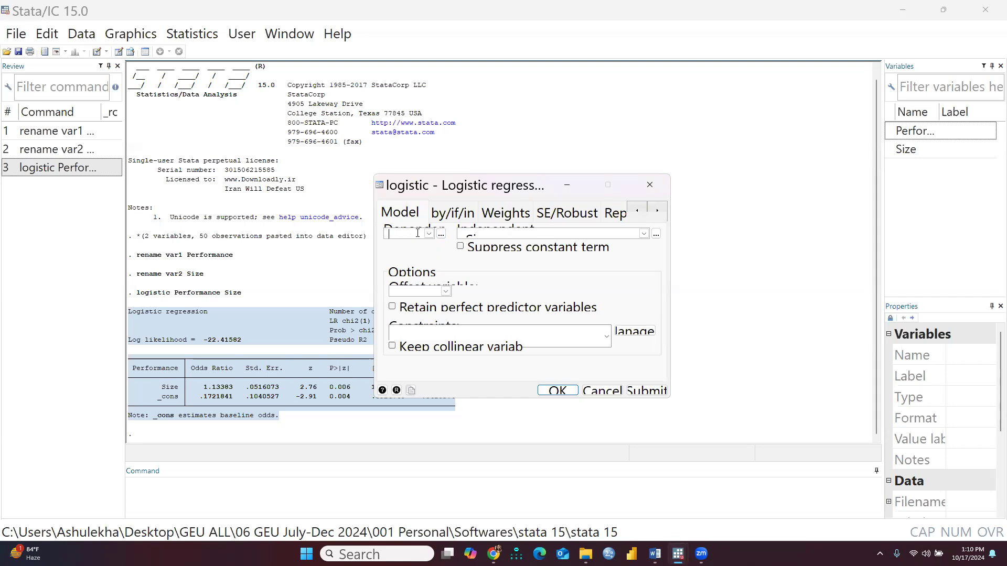
click(427, 235)
click(408, 253)
click(489, 232)
click(644, 234)
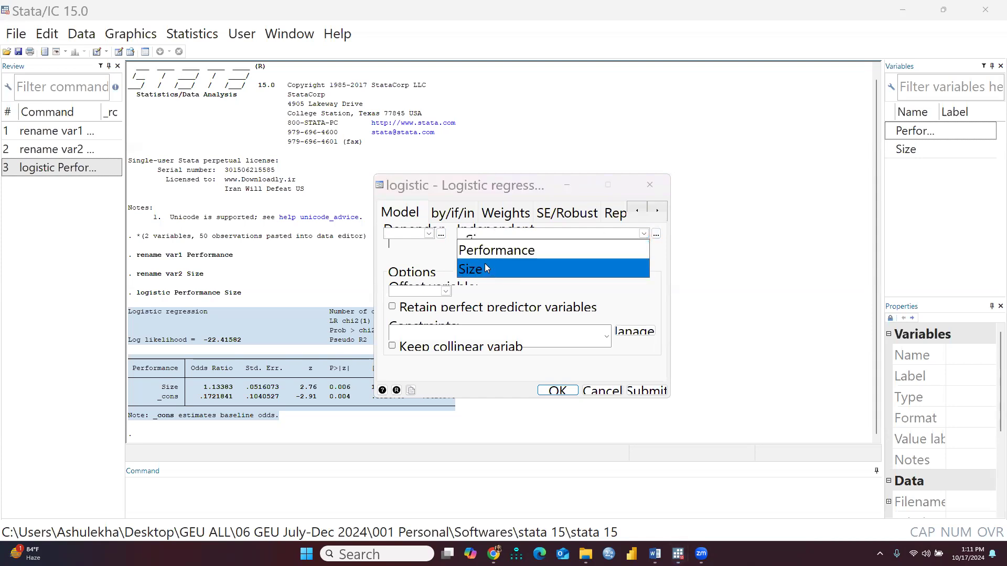
click(615, 216)
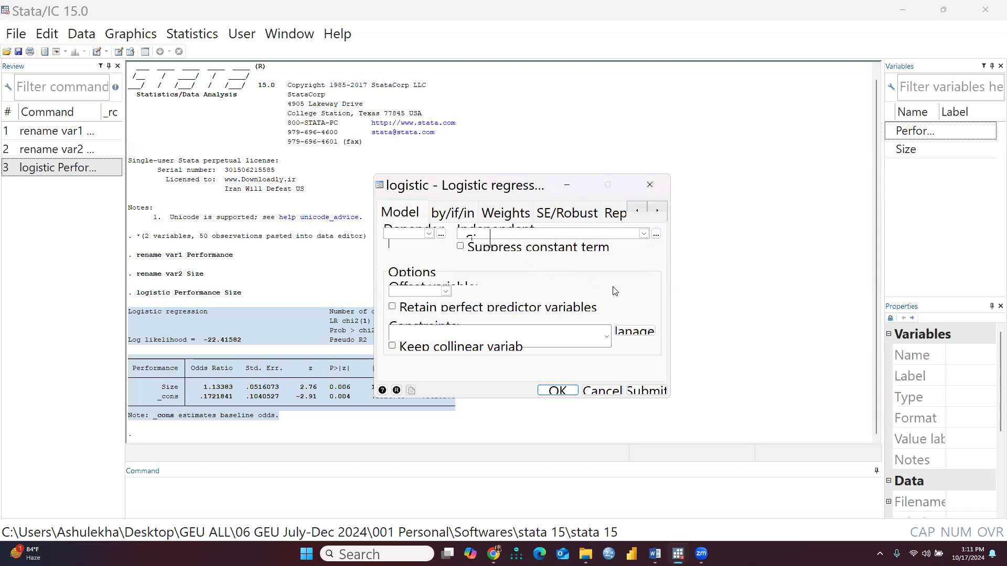
click(552, 391)
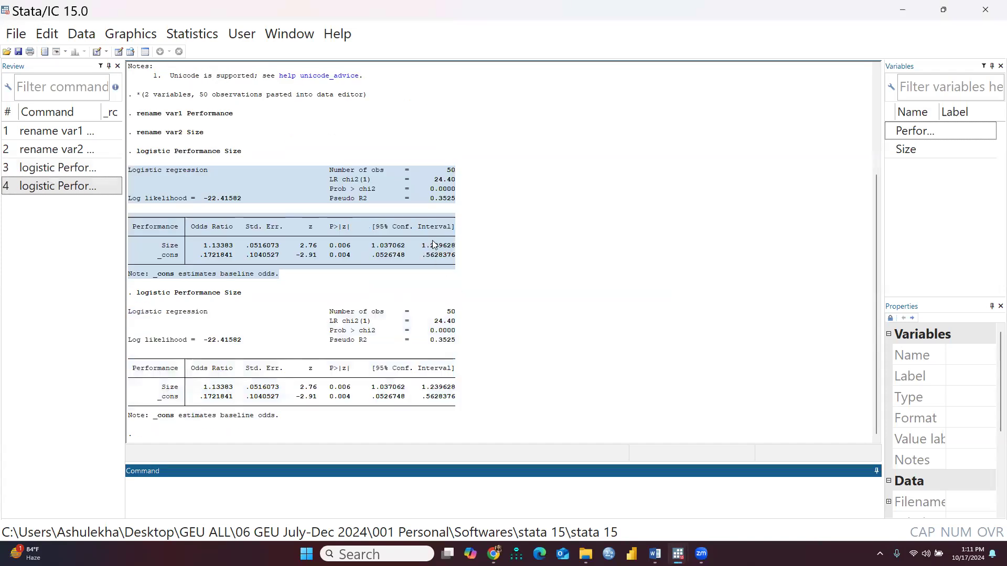
Step: Set up the Performance-on-Size logistic regression with jackknife standard errors and estimated-coefficient reporting
click(191, 35)
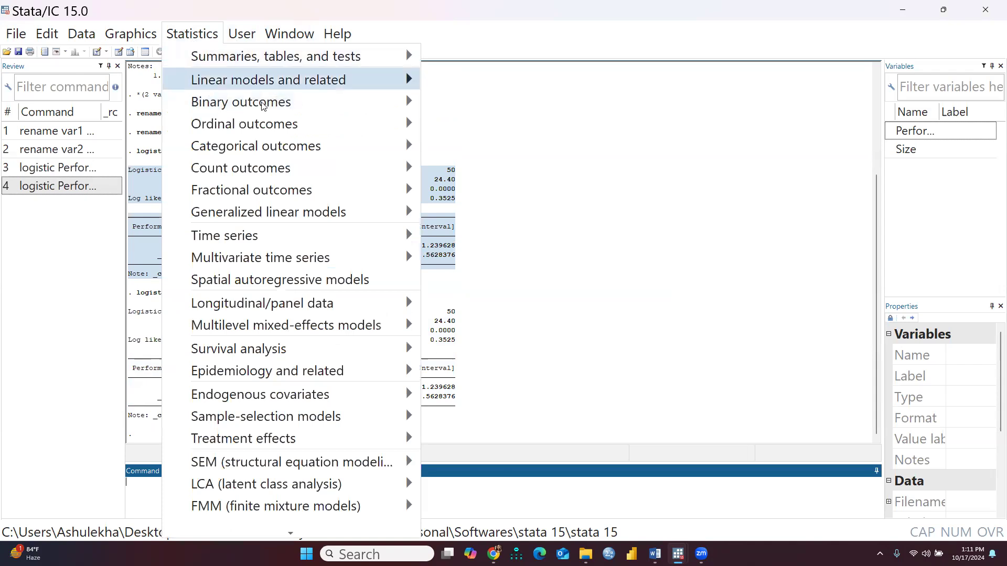
mouse_move(263, 103)
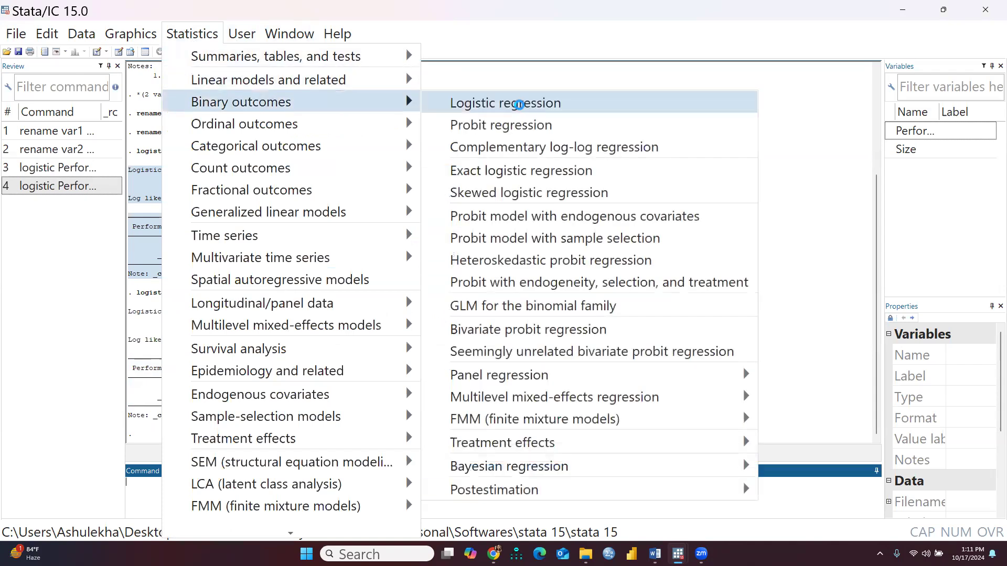
click(519, 105)
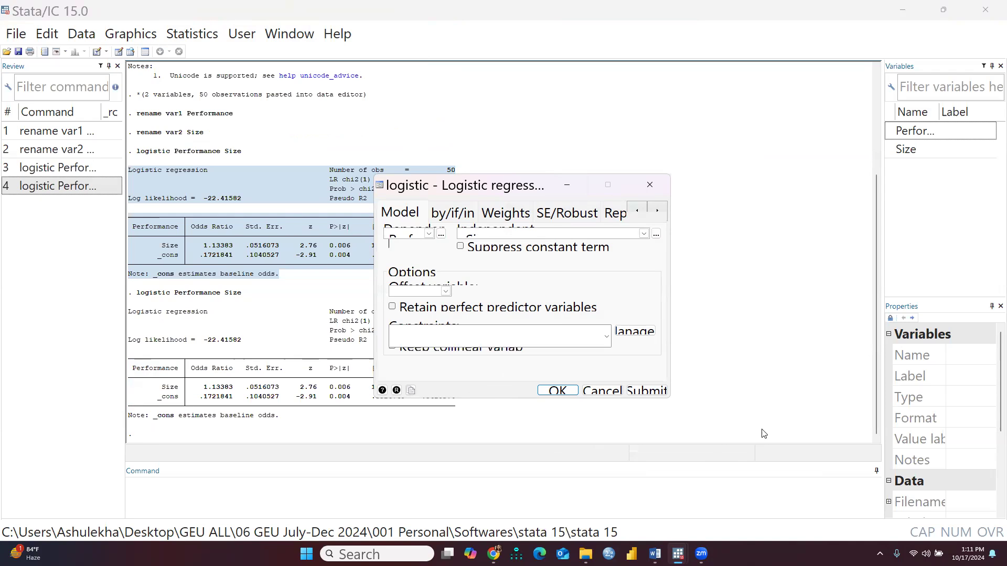
click(699, 287)
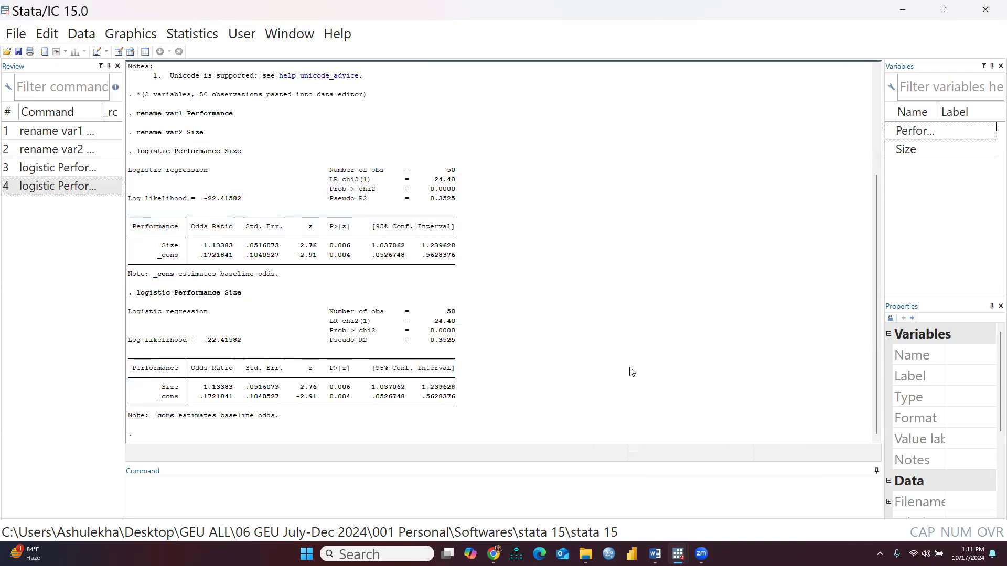
click(190, 40)
mouse_move(259, 107)
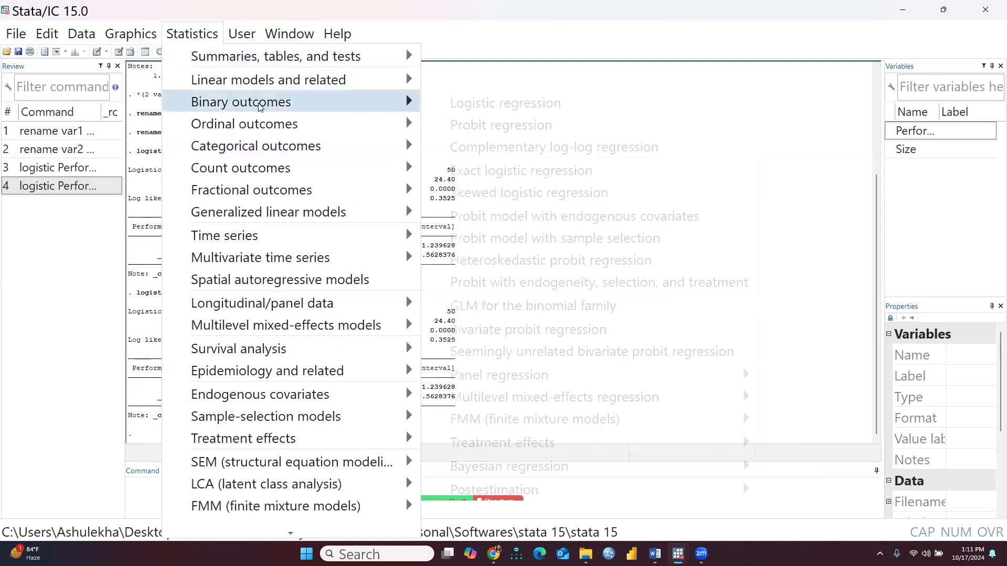
click(482, 108)
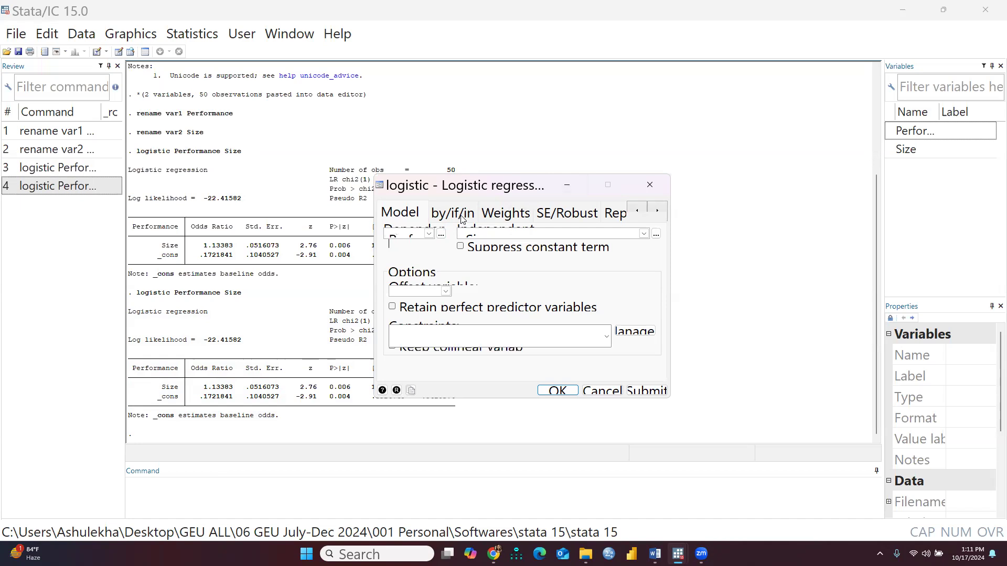
click(545, 213)
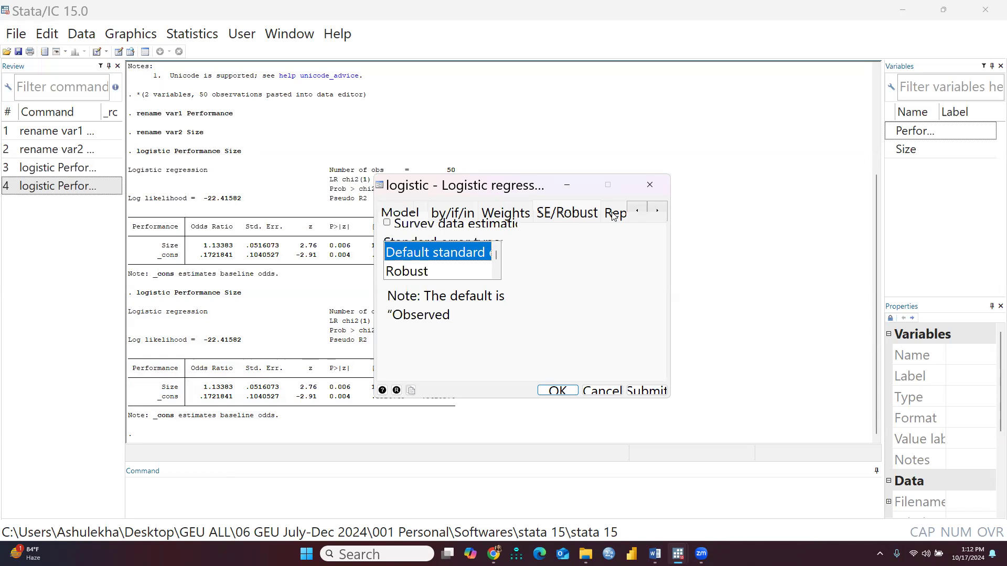
key(Down)
key(Down)
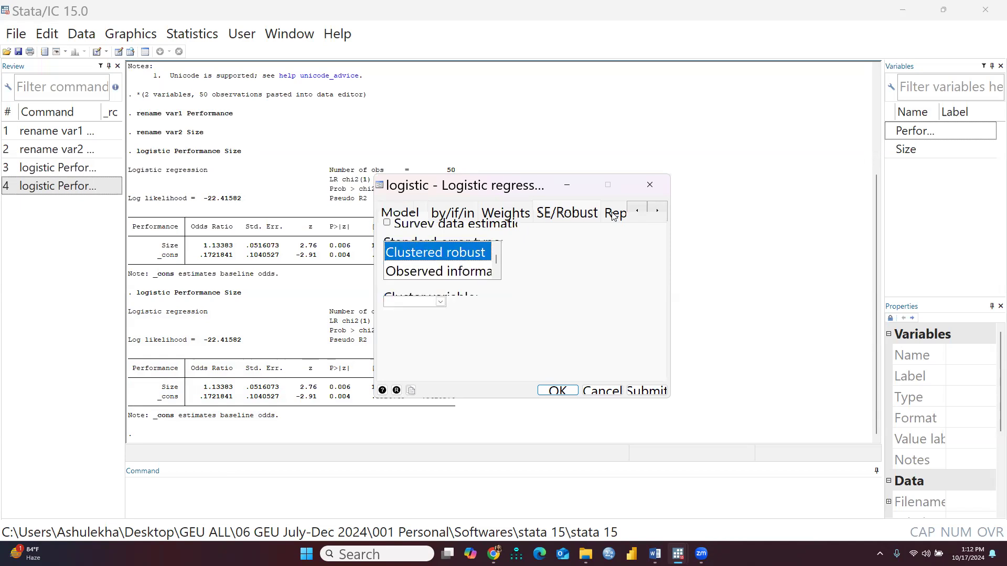
key(Down)
key(Down)
key(Down)
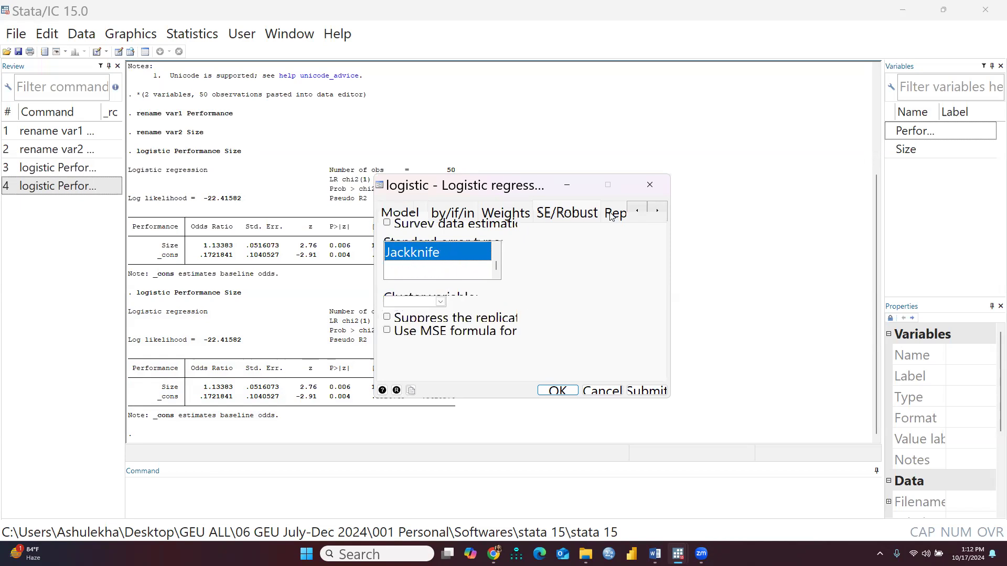
click(616, 214)
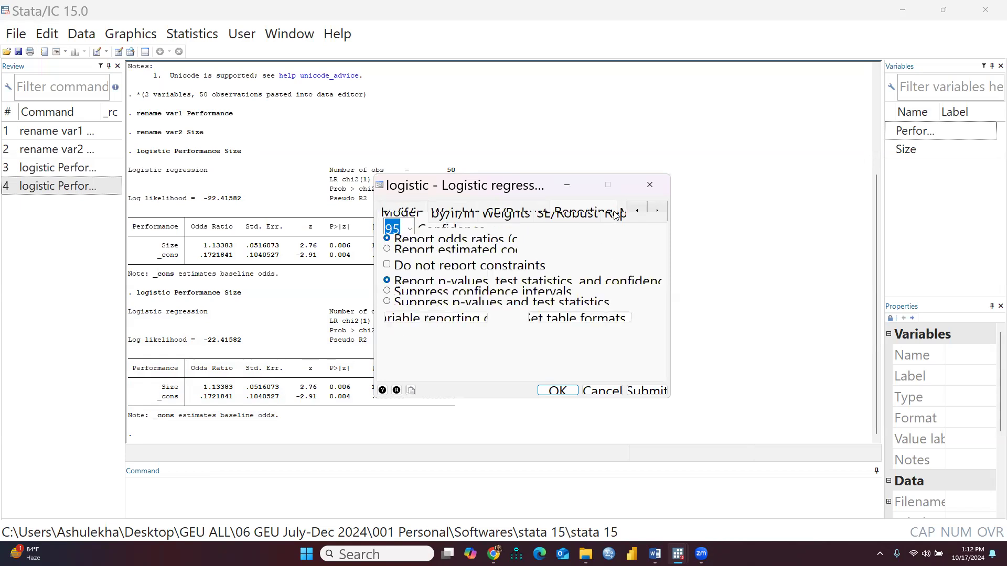
click(388, 250)
Step: Run the jackknife regression (Size coefficient .1256016) and copy its output
click(554, 391)
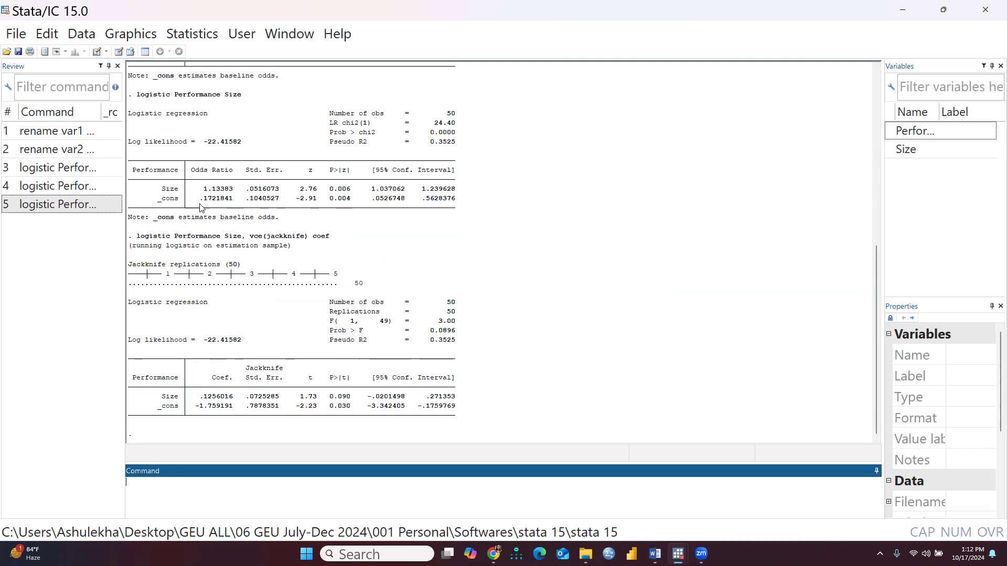
drag(130, 304, 472, 422)
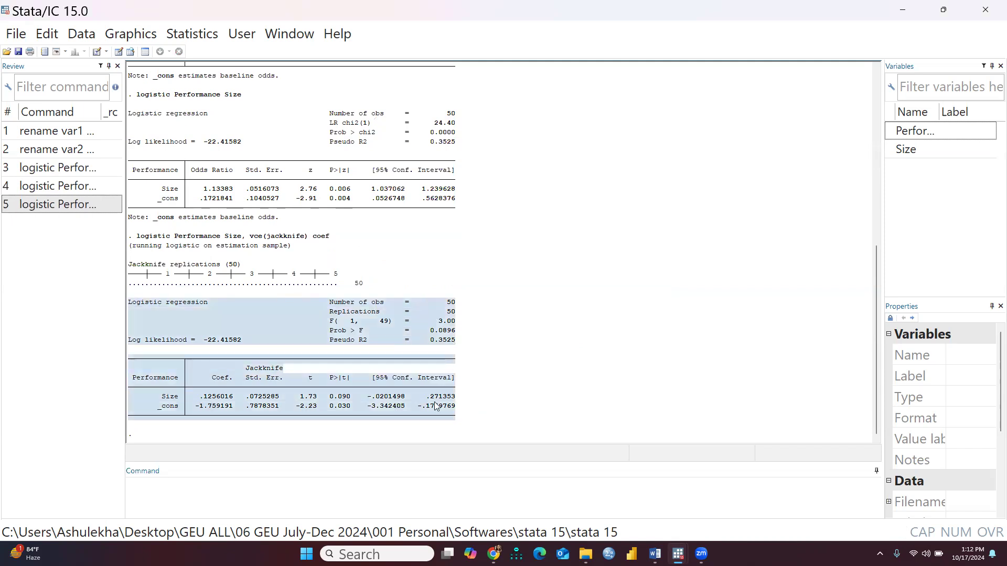
right_click(395, 397)
click(429, 197)
mouse_move(655, 554)
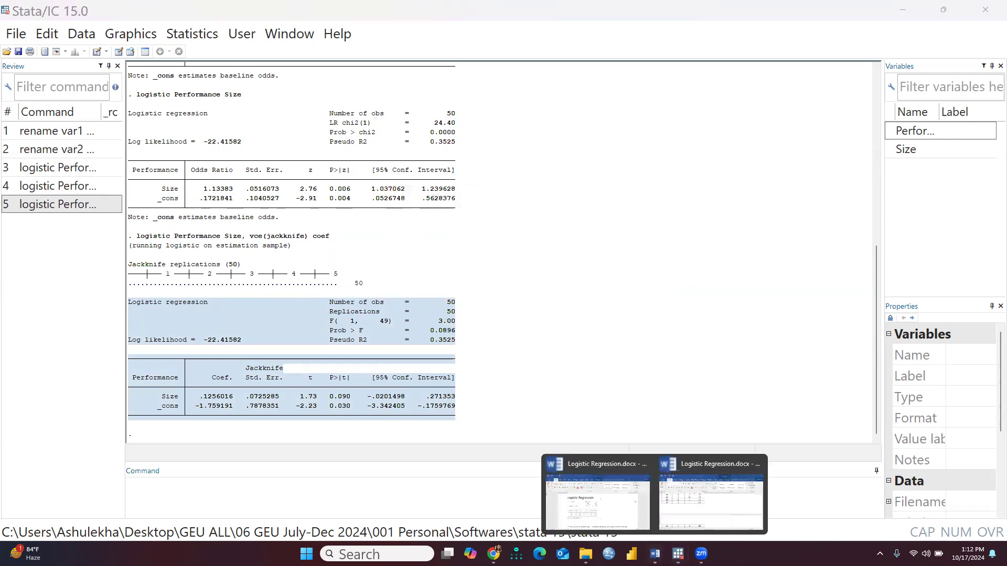
click(614, 503)
scroll(441, 381, down, 2)
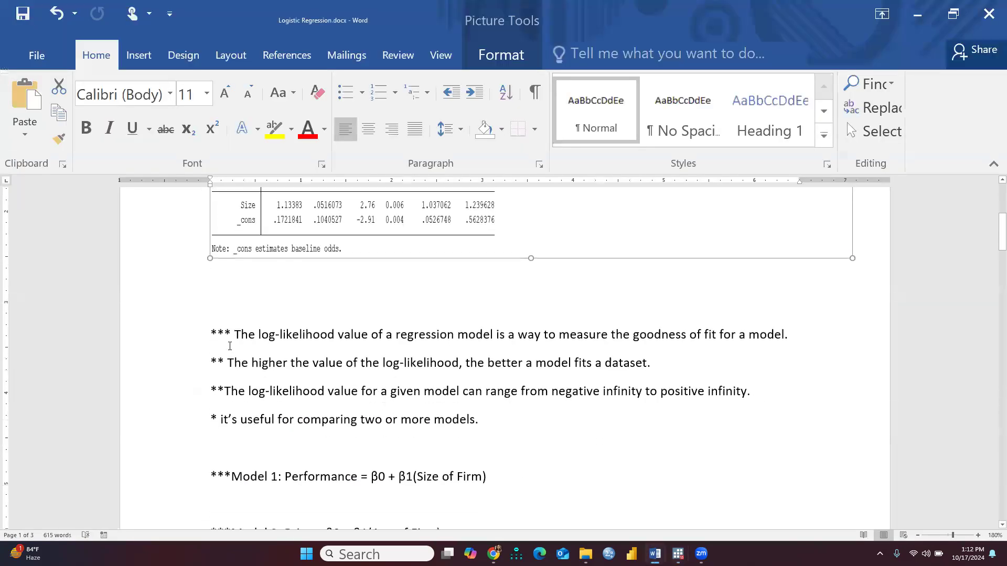
click(244, 296)
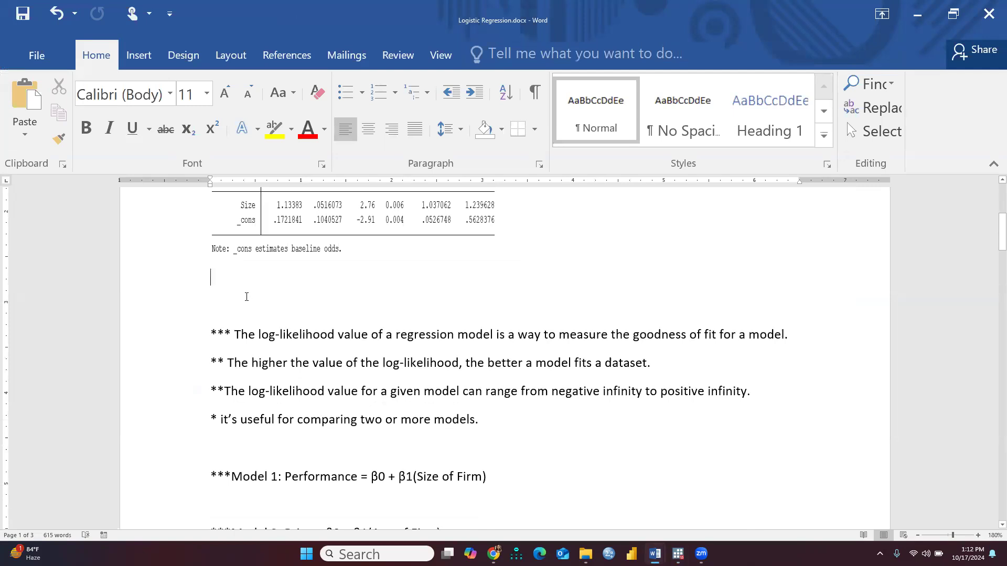
key(ctrl+v)
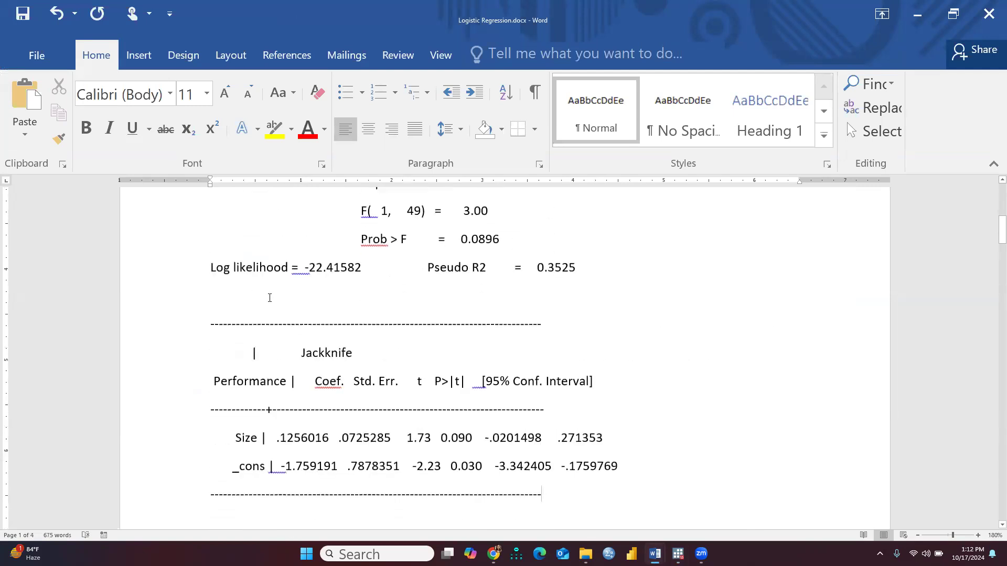
key(ctrl+z)
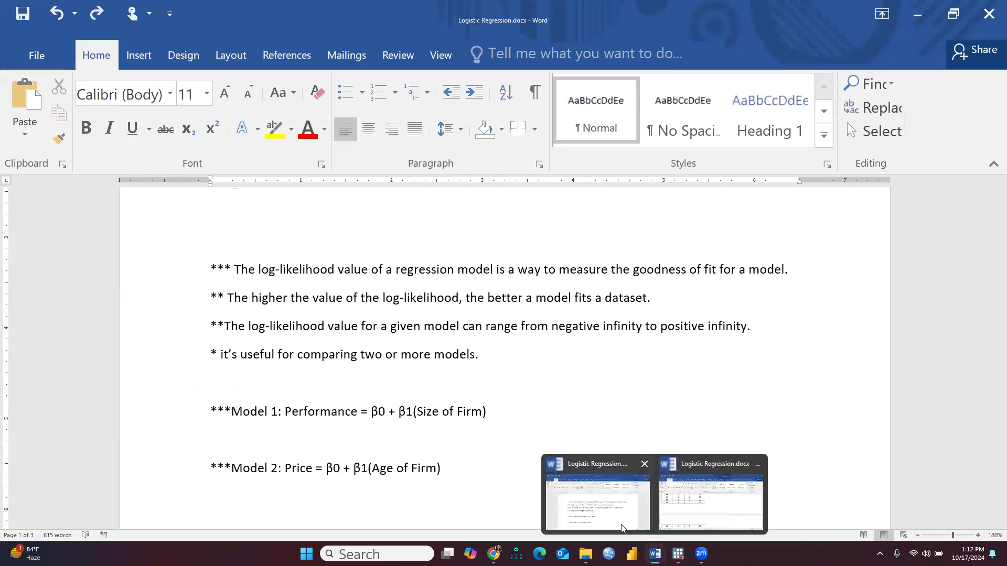
click(678, 554)
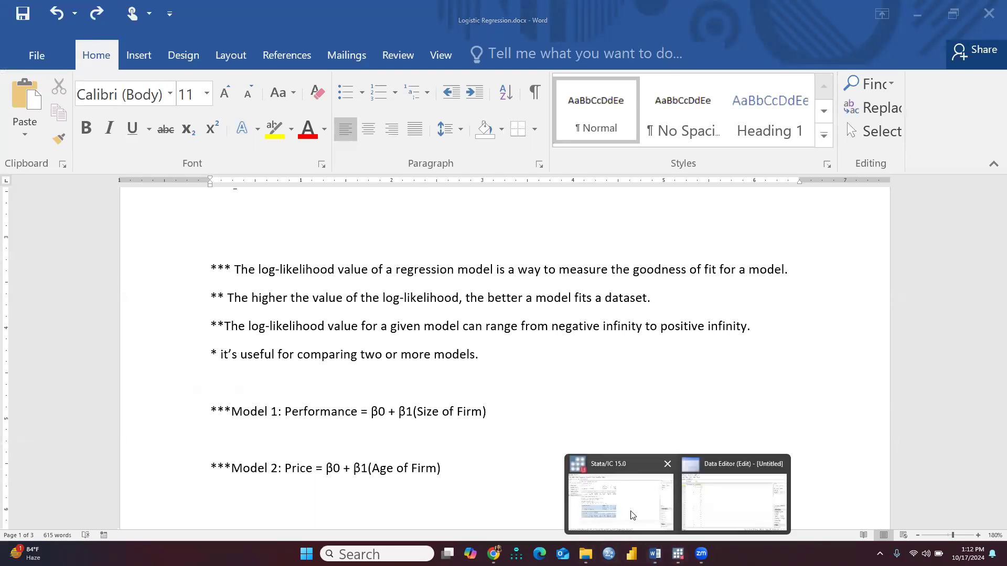
Step: Copy the jackknife output as a picture and paste it below the first Word table
click(621, 419)
right_click(304, 312)
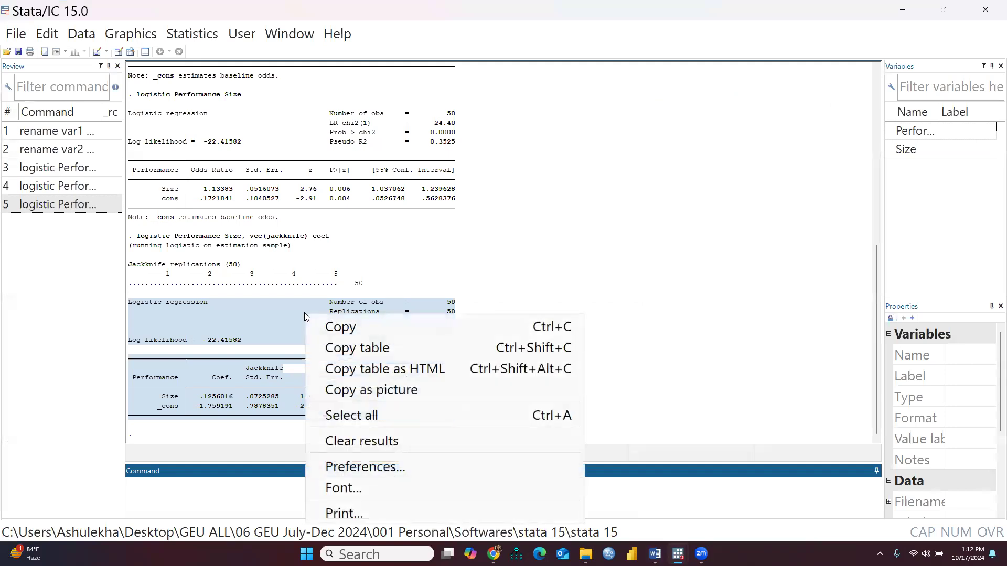
click(367, 390)
mouse_move(678, 553)
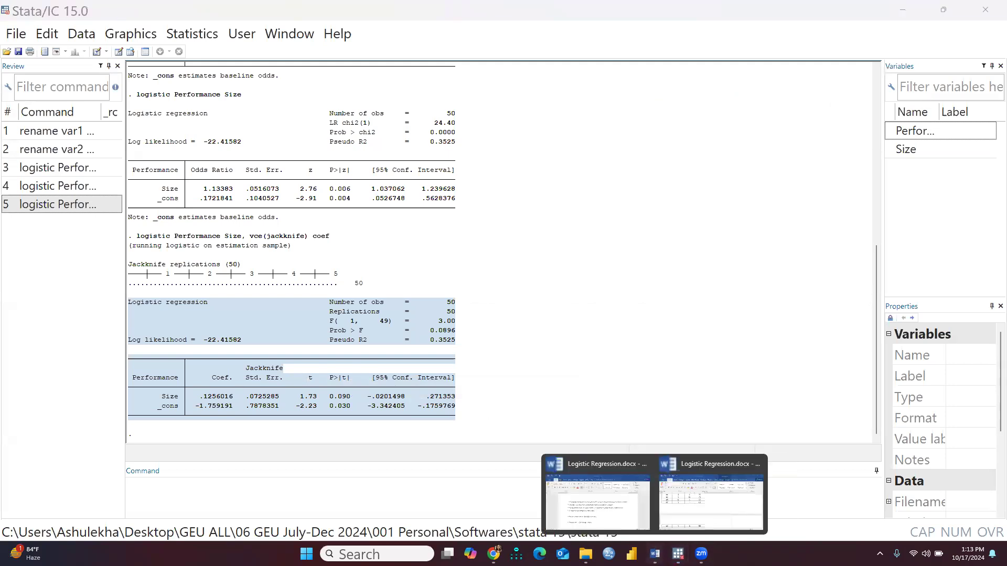
click(598, 495)
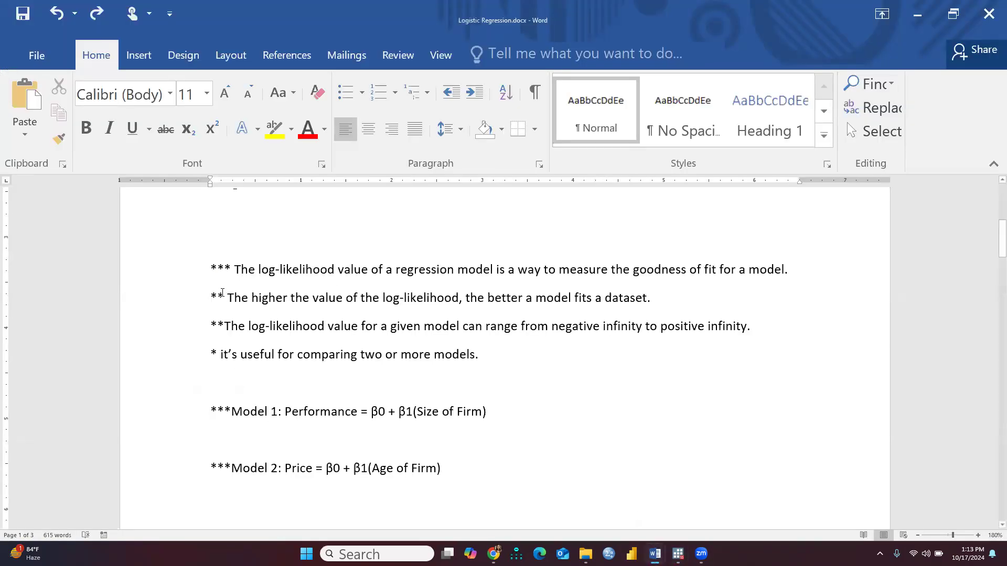
key(ctrl+v)
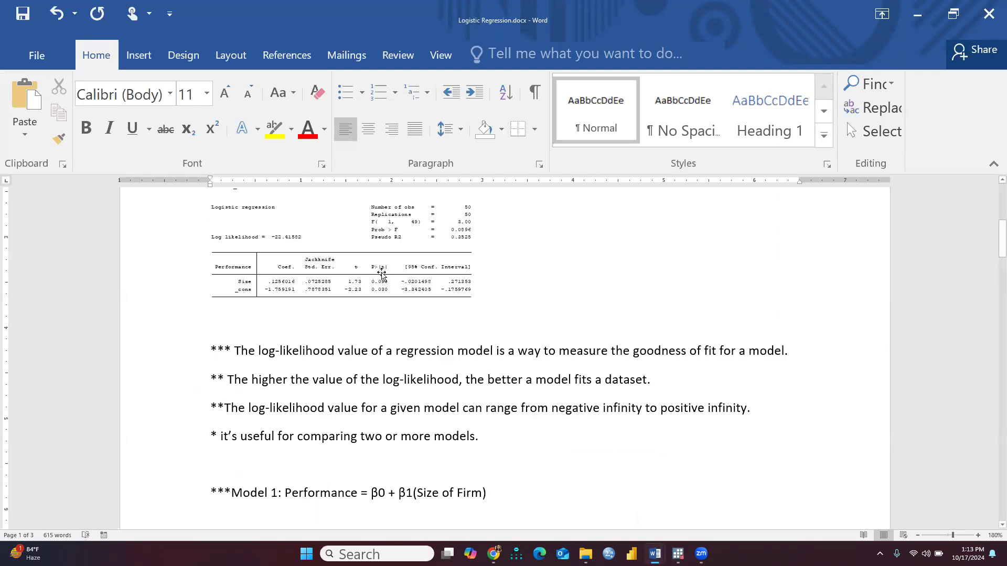
click(401, 258)
Step: Enlarge the pasted jackknife regression picture, stretching it taller and wider
drag(504, 302, 501, 363)
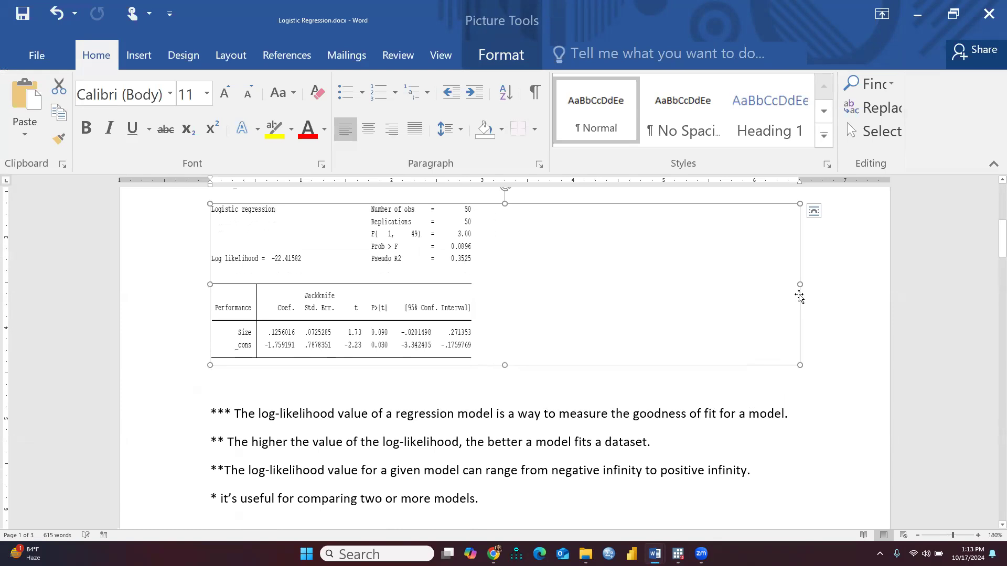
drag(802, 286, 840, 285)
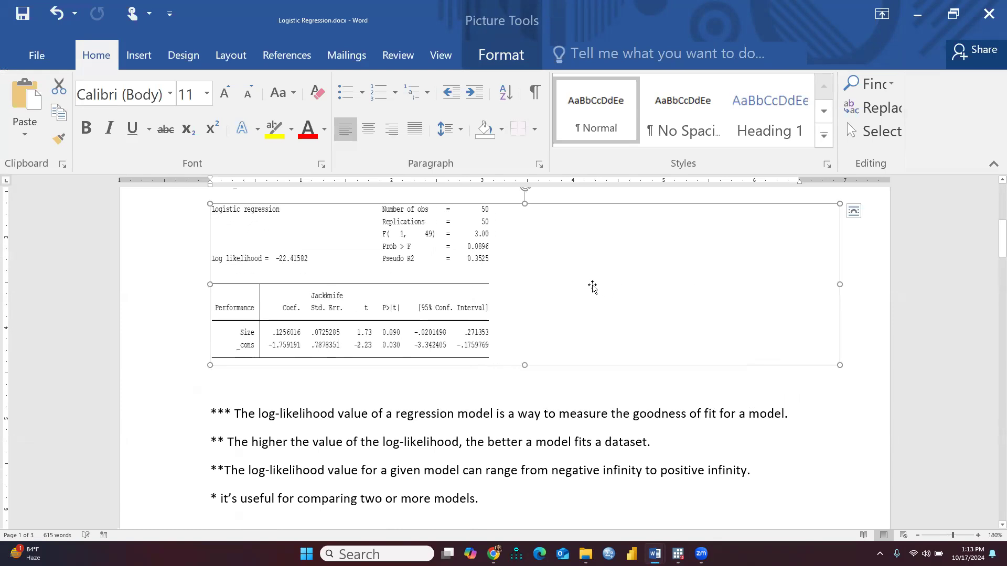
scroll(388, 257, down, 1)
scroll(383, 294, up, 1)
Step: Scroll down to the log-likelihood notes (-22.04 vs -33.75) and the Model 1 and Model 2 equations
scroll(368, 315, up, 6)
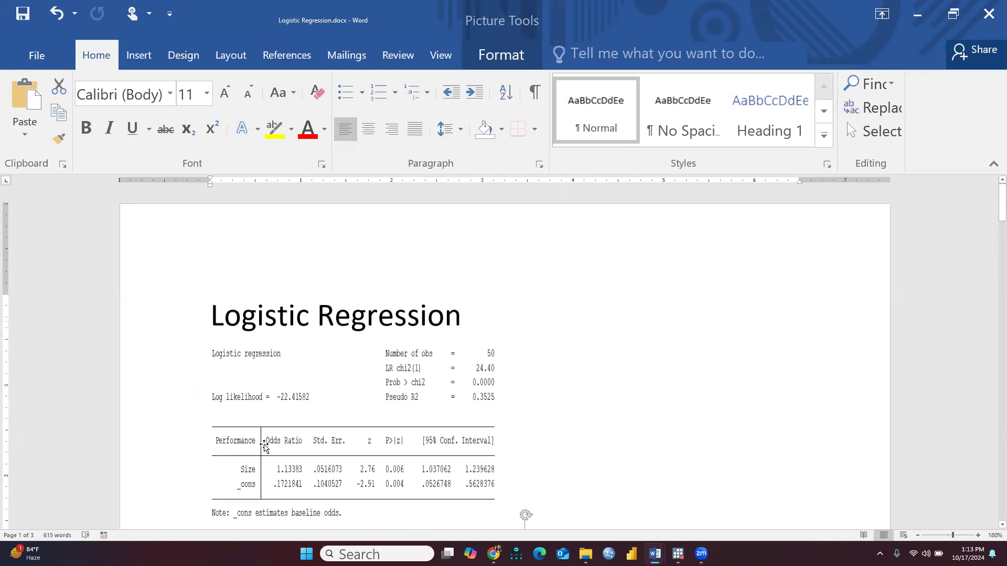
scroll(404, 388, down, 4)
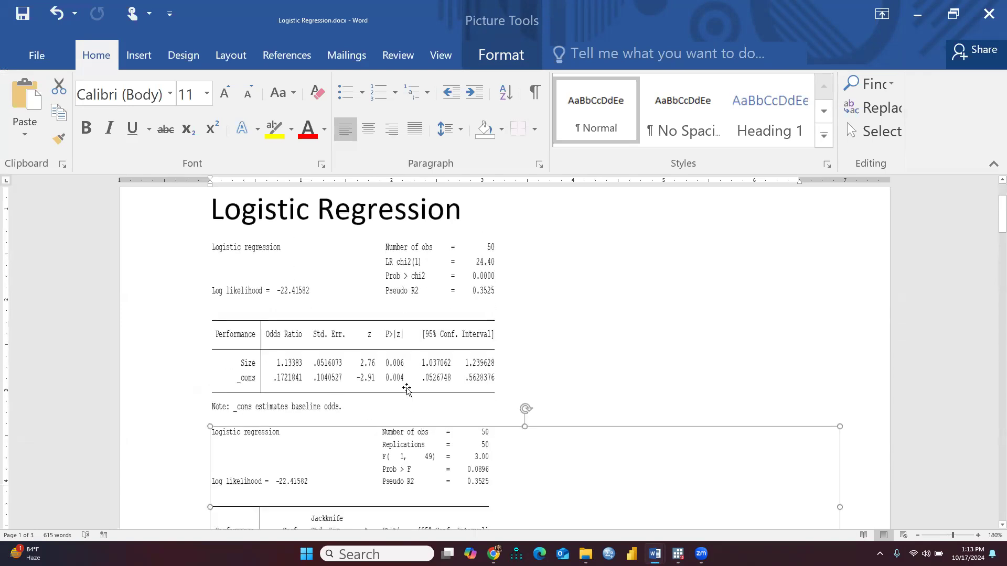
scroll(388, 385, down, 2)
scroll(371, 390, down, 3)
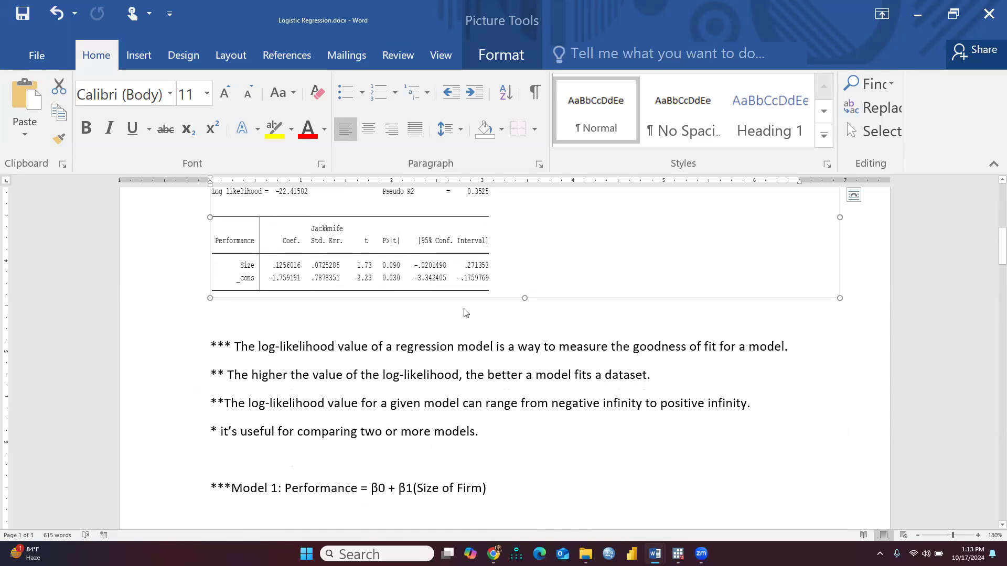
scroll(464, 313, up, 3)
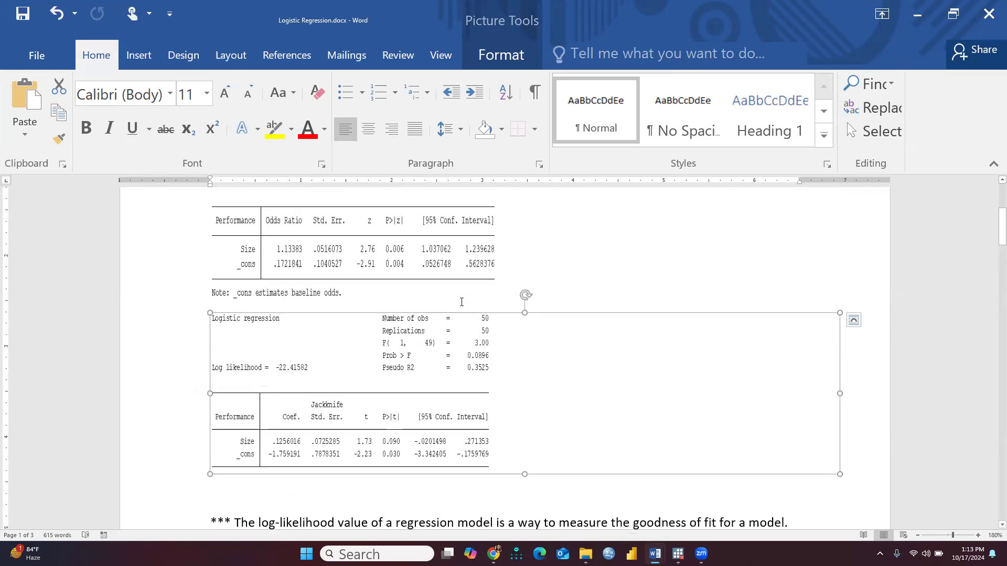
scroll(449, 298, down, 1)
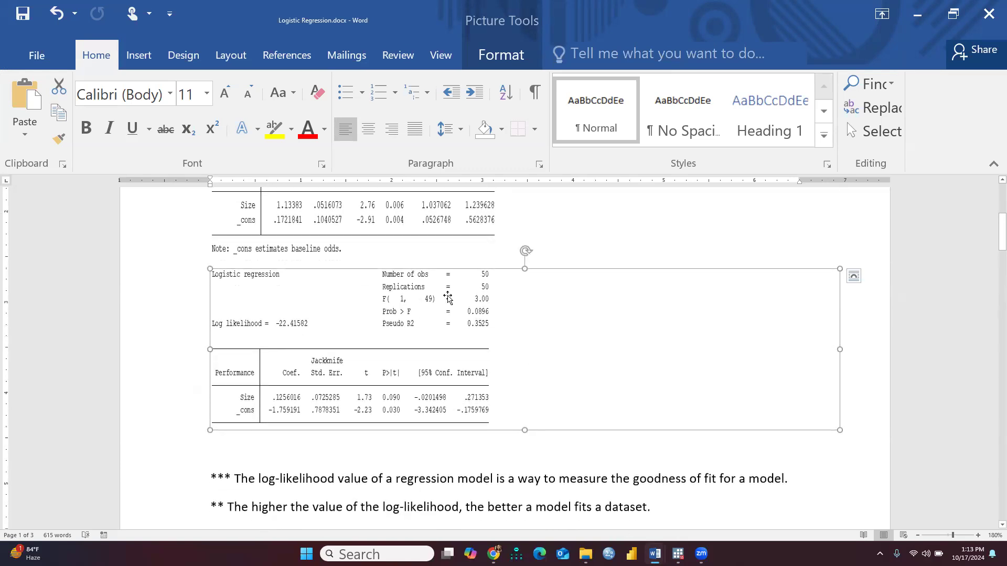
scroll(449, 297, down, 2)
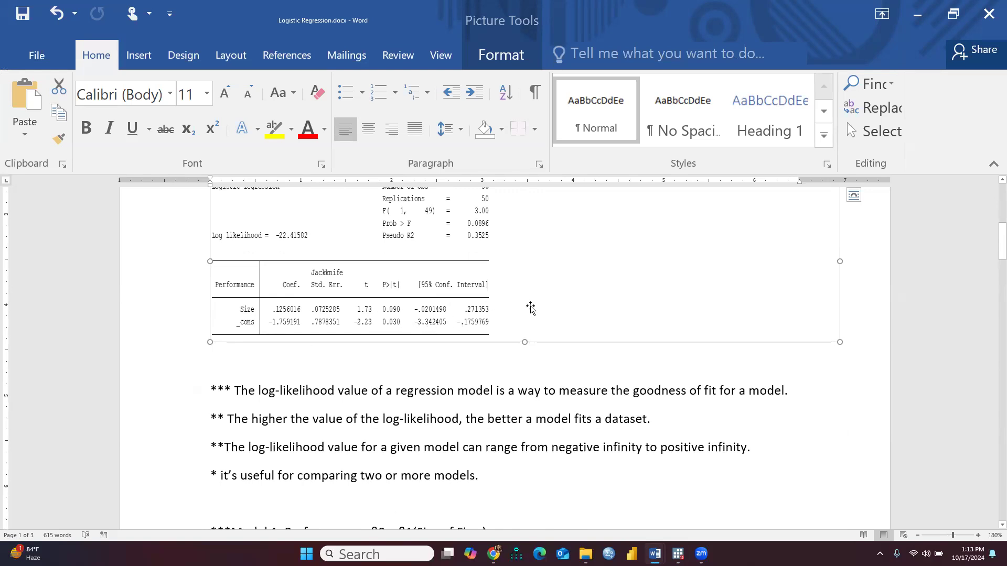
scroll(402, 285, down, 3)
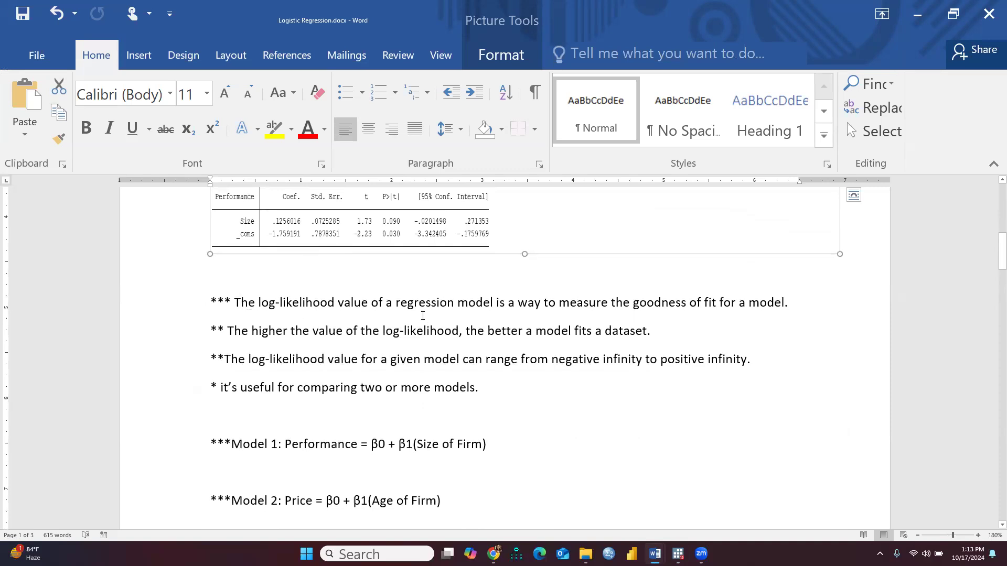
scroll(329, 268, up, 4)
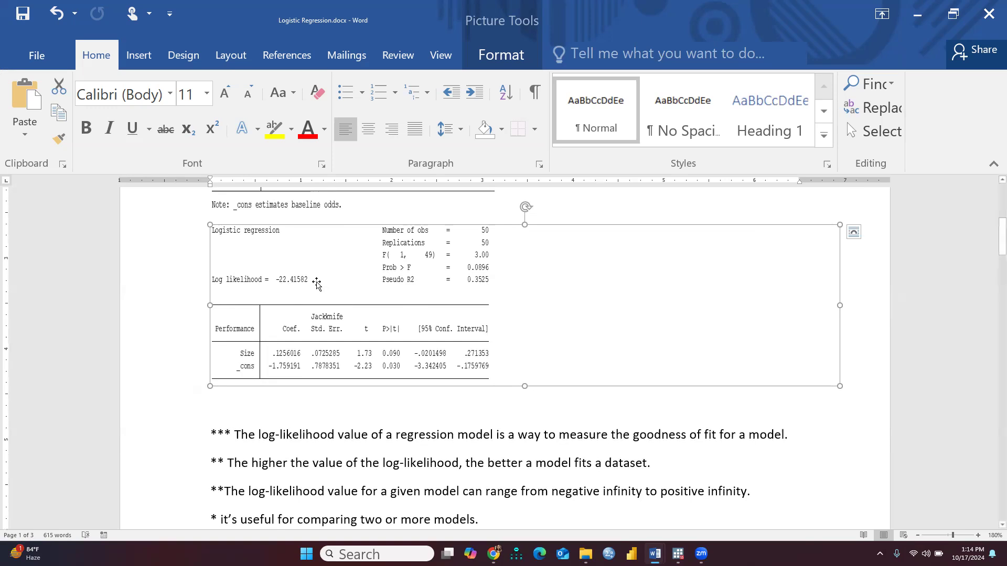
scroll(322, 287, down, 2)
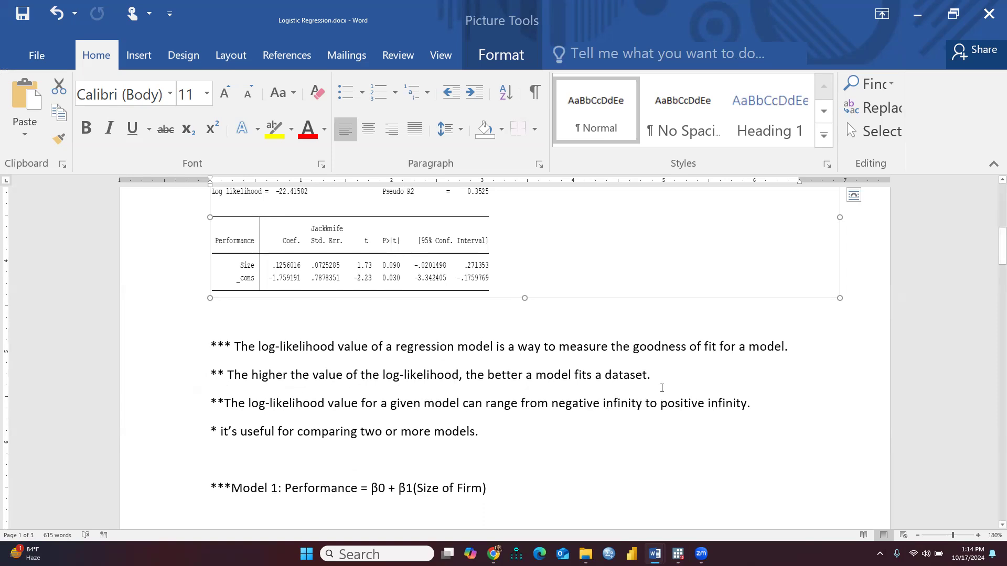
scroll(428, 364, down, 1)
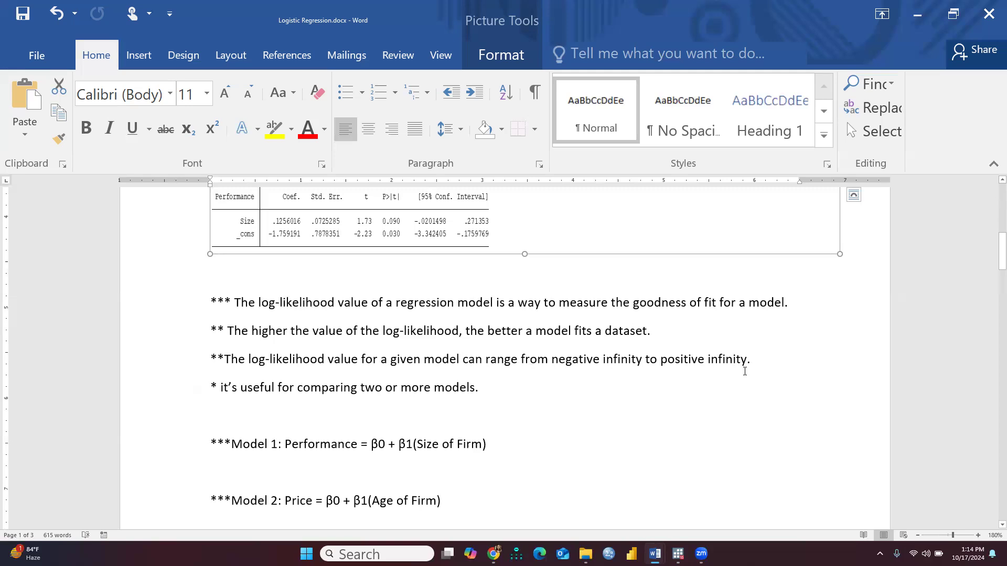
scroll(652, 272, down, 3)
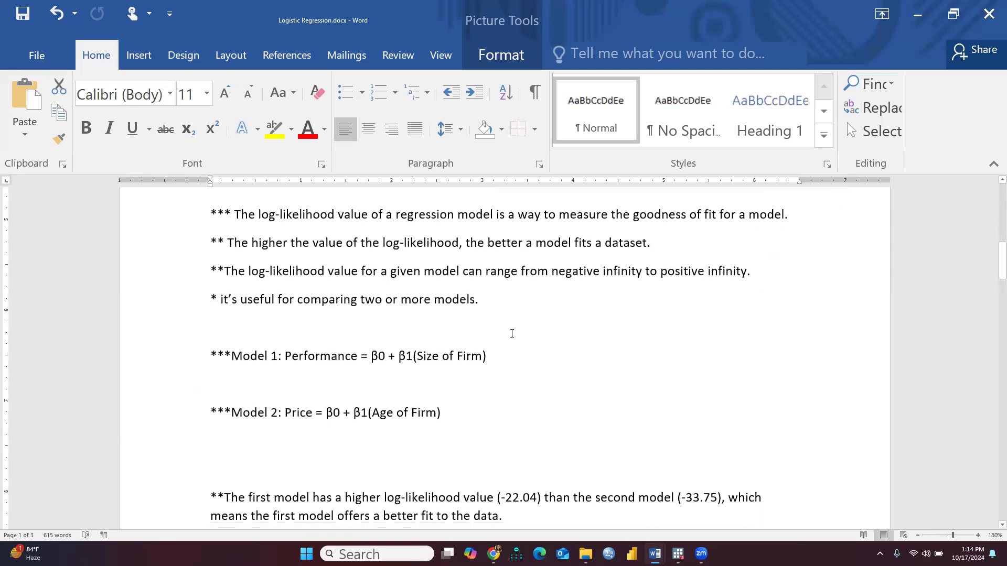
Step: Highlight the Model 1 and Model 2 equation lines in yellow
click(200, 358)
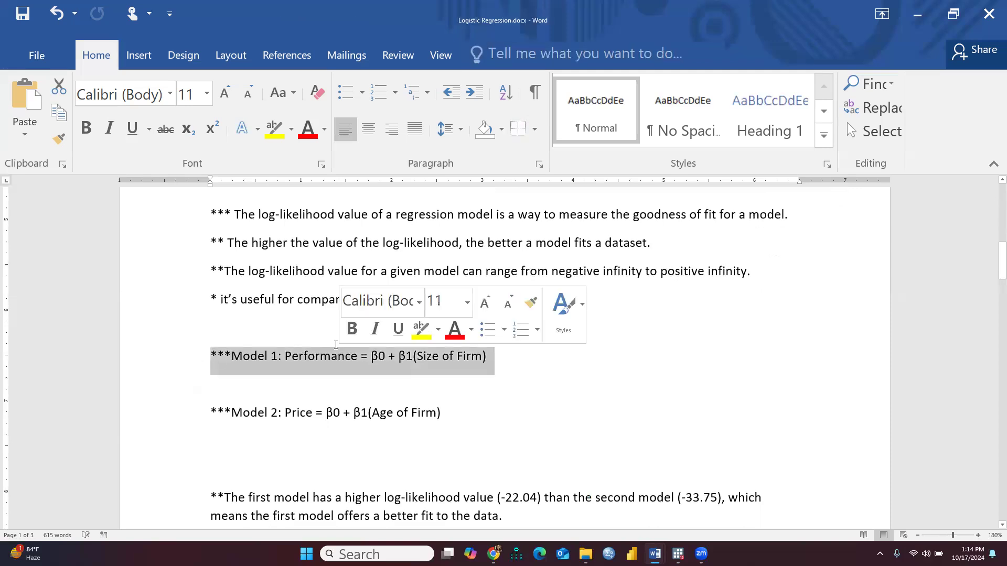
click(275, 131)
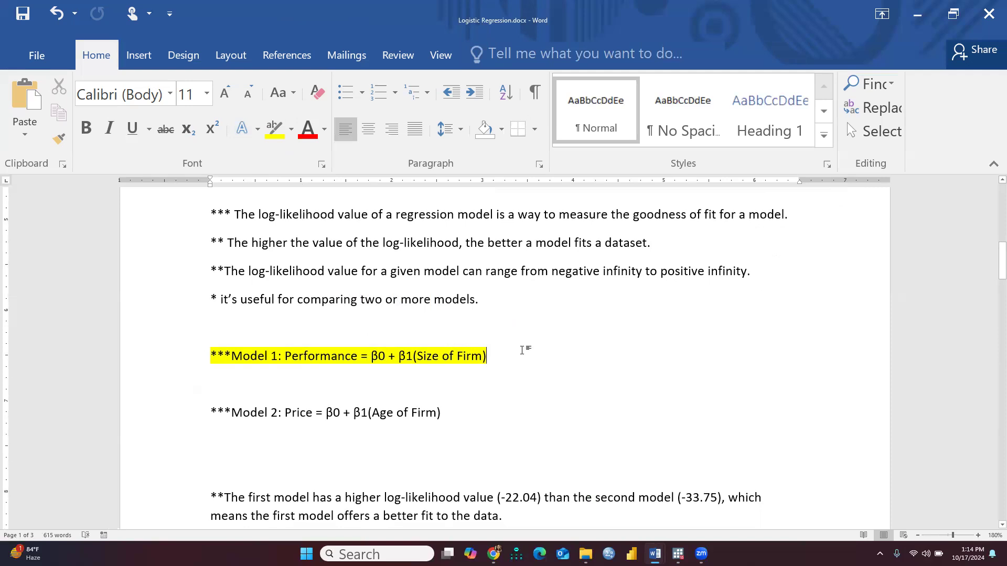
scroll(521, 349, up, 3)
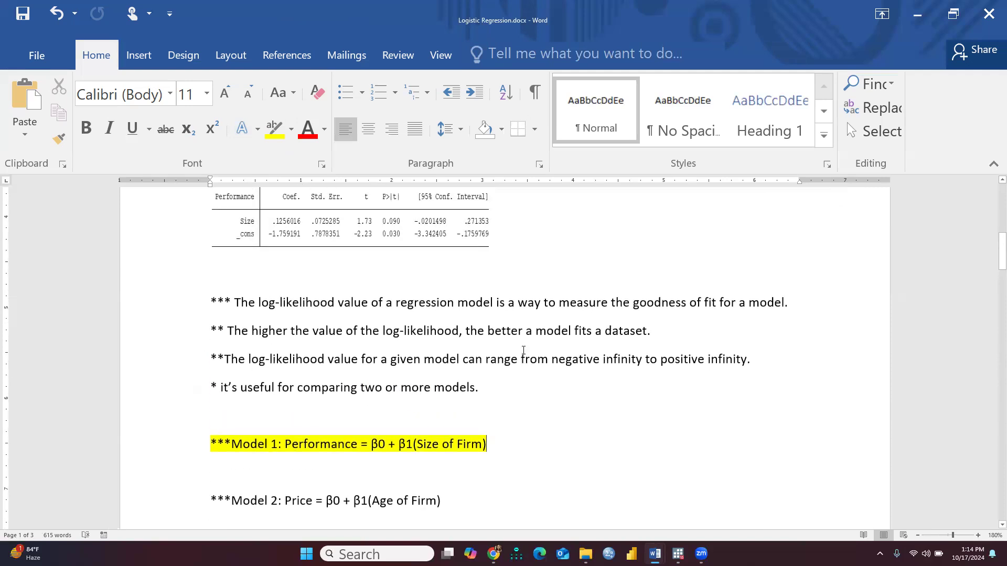
scroll(523, 350, down, 4)
drag(232, 368, 458, 362)
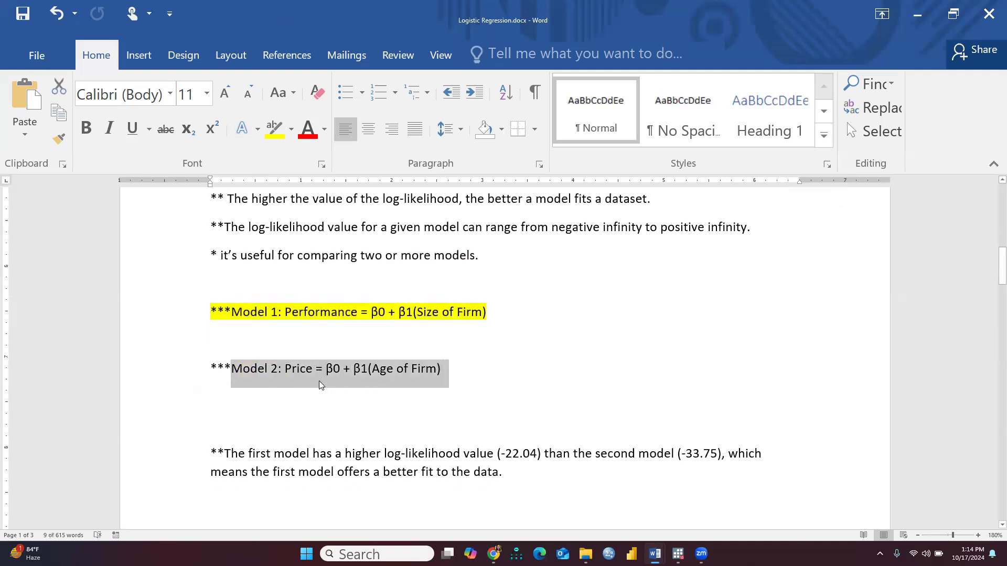
click(267, 135)
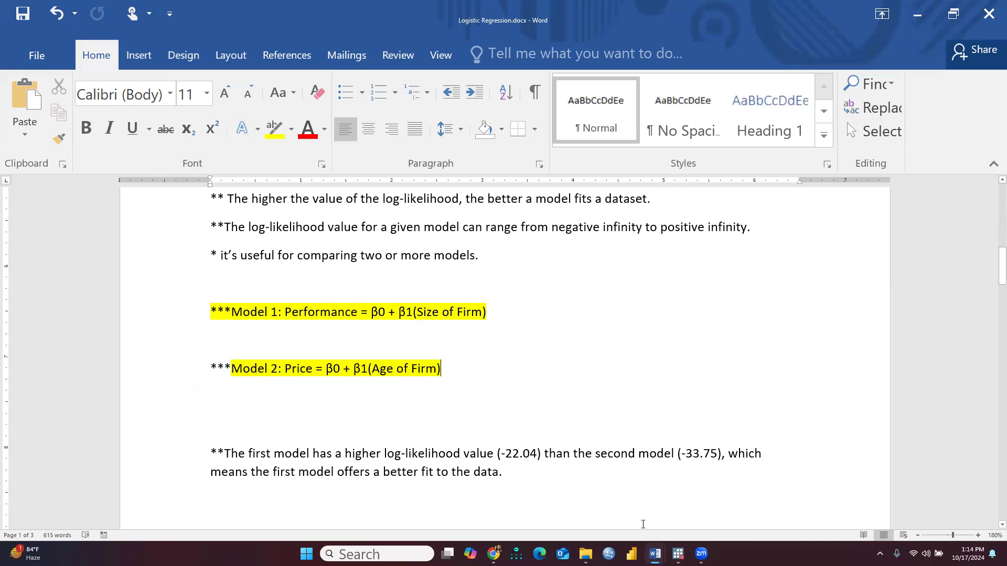
Step: Highlight the model comparison paragraph in yellow
drag(222, 451, 562, 479)
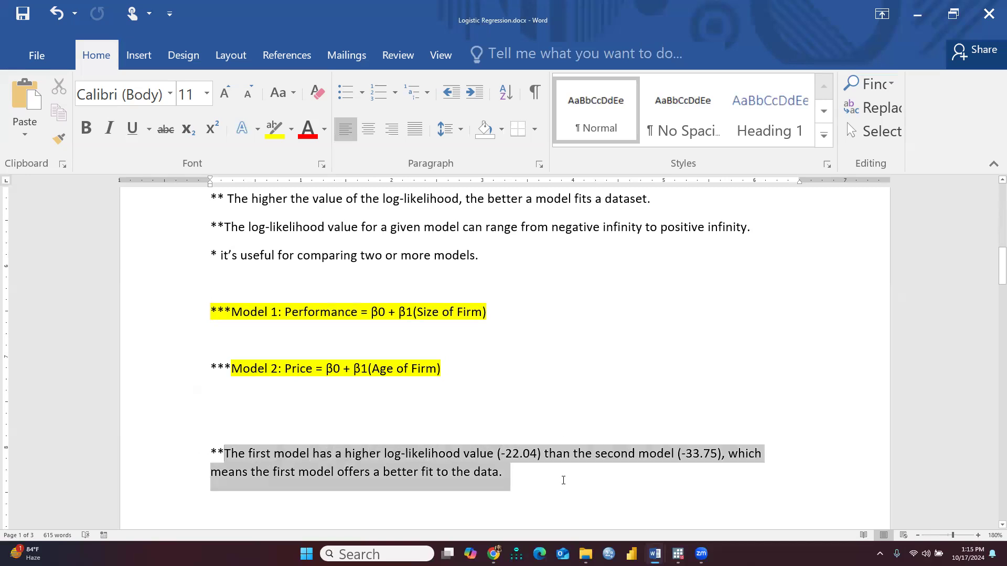
click(464, 457)
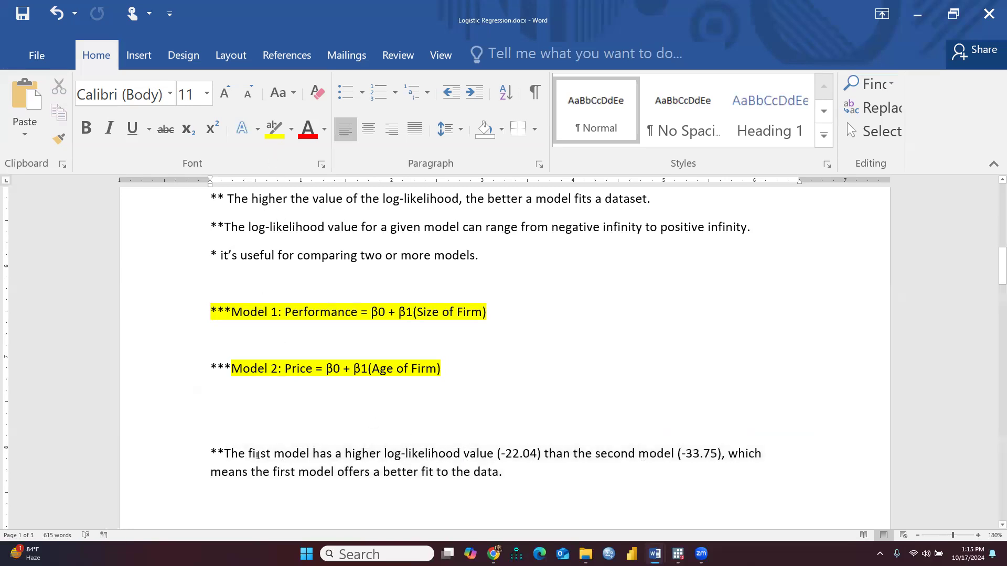
drag(225, 450, 574, 470)
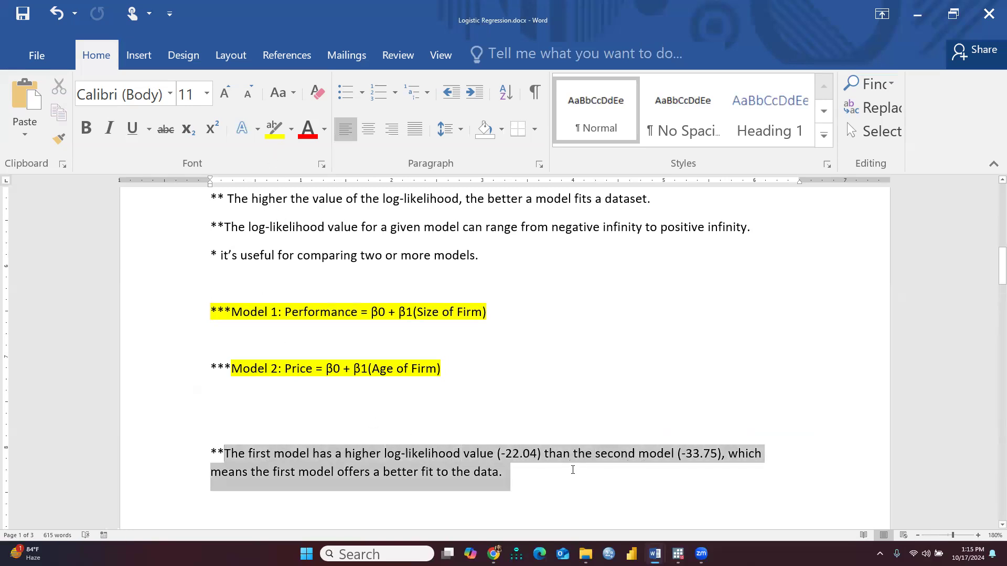
click(274, 128)
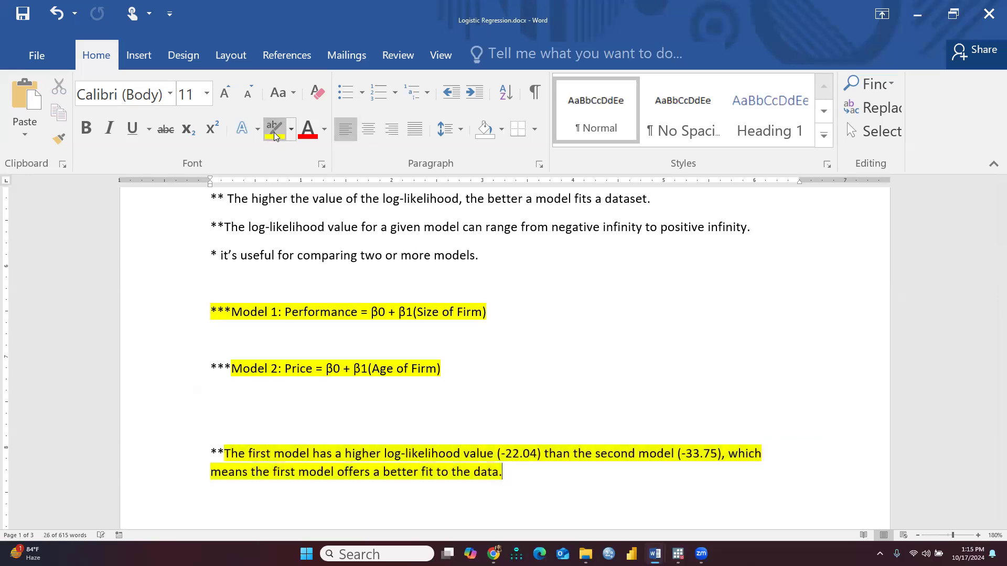
click(584, 499)
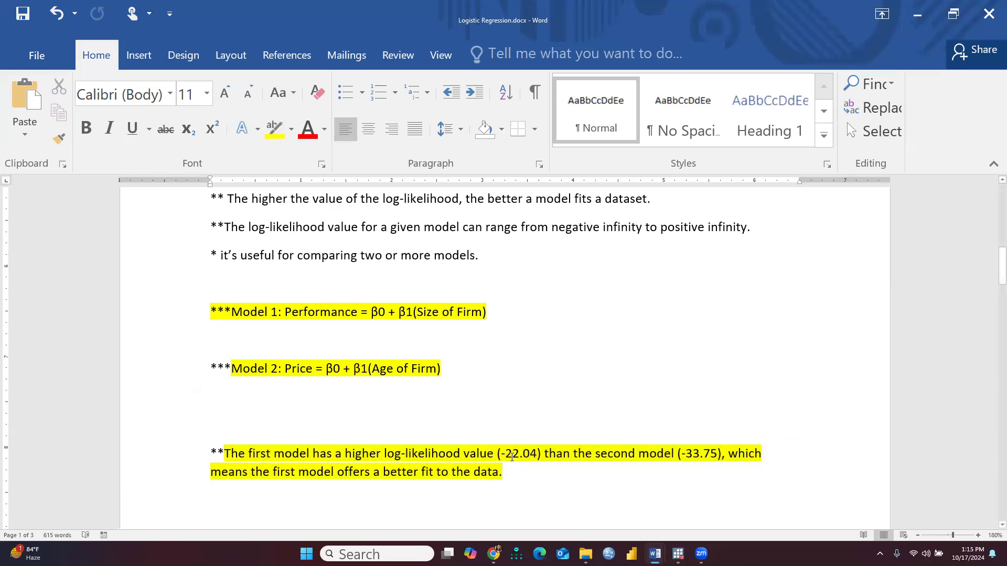
scroll(503, 451, up, 5)
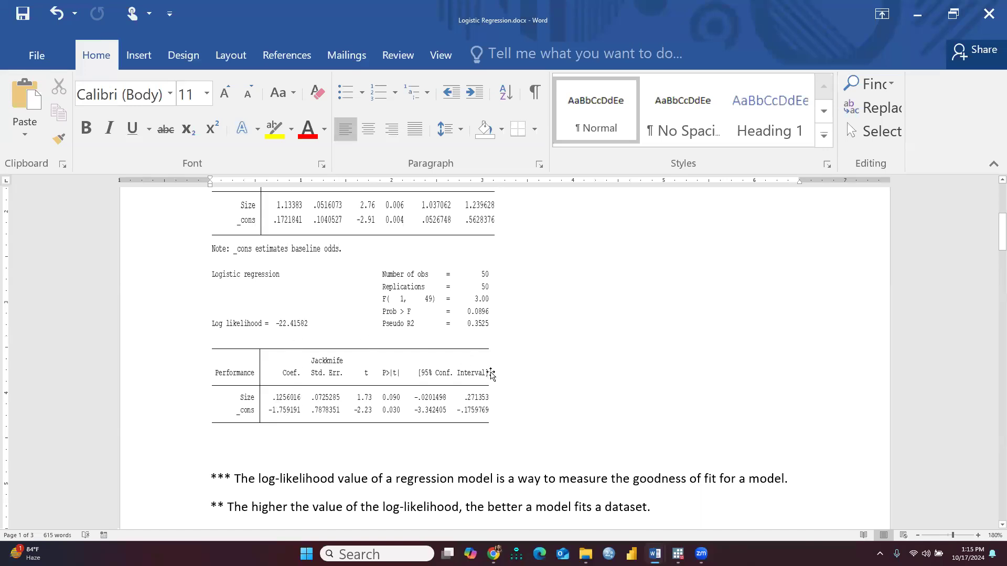
scroll(537, 425, down, 6)
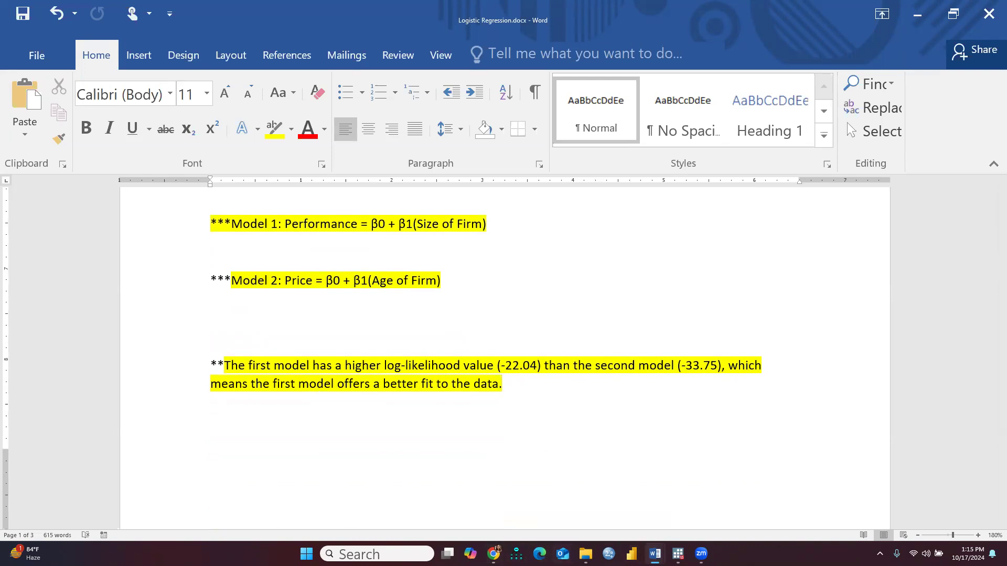
Step: Bring Stata back and open the Data Editor showing Performance and Size
mouse_move(677, 553)
click(613, 498)
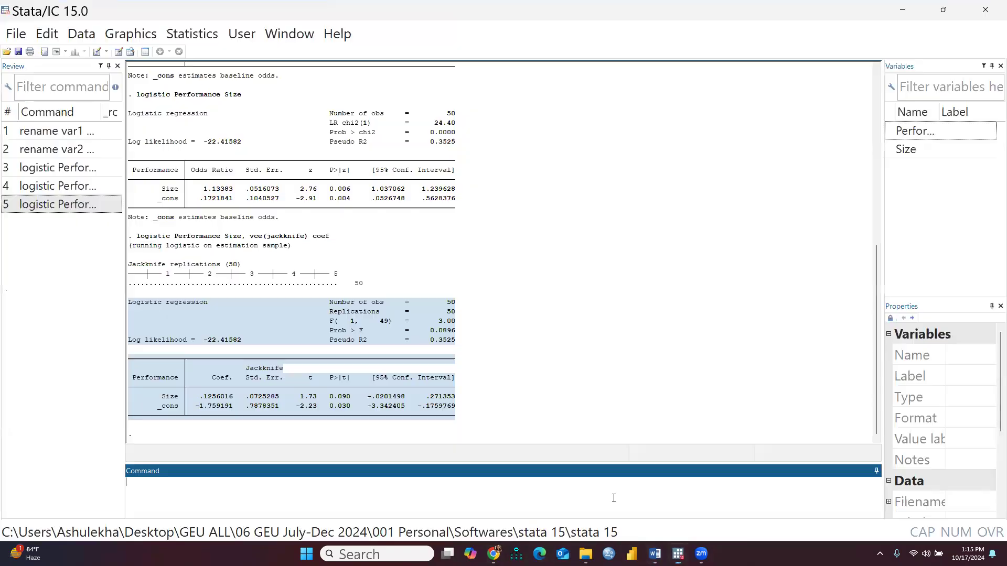
click(118, 51)
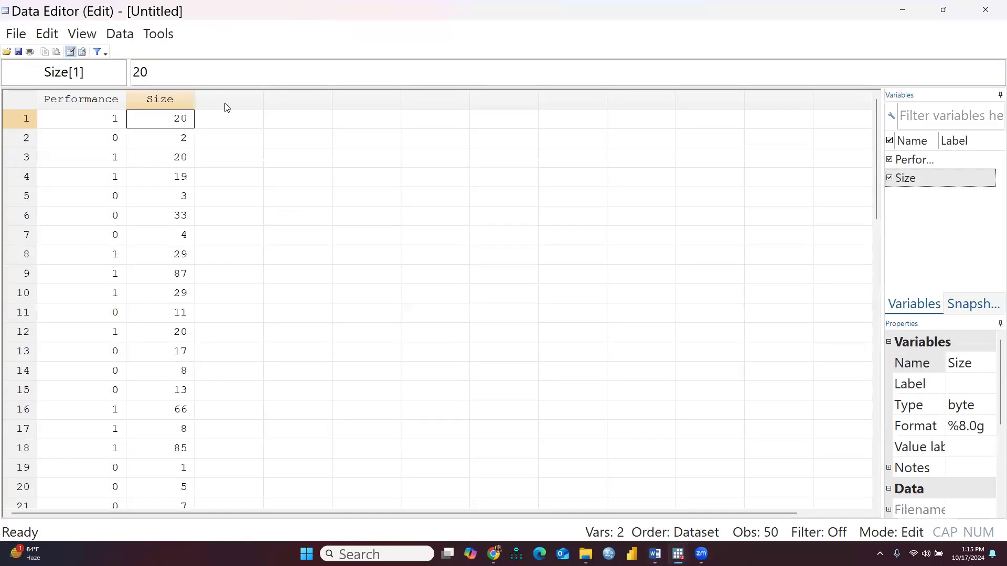
Step: Return to the Logistic Regression Word document and scroll up to the 50-firm table
click(655, 553)
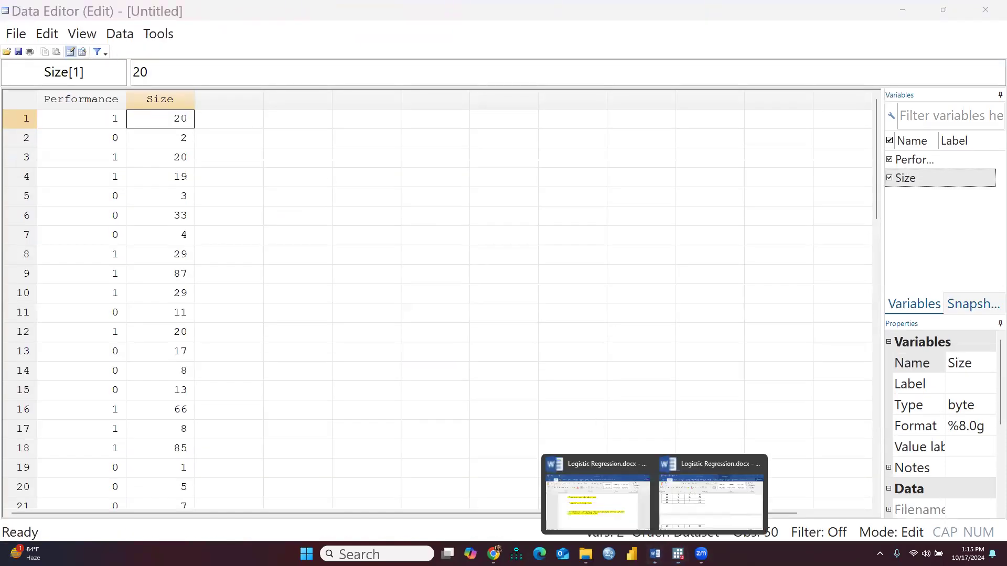
click(630, 515)
scroll(449, 296, up, 10)
scroll(449, 296, up, 8)
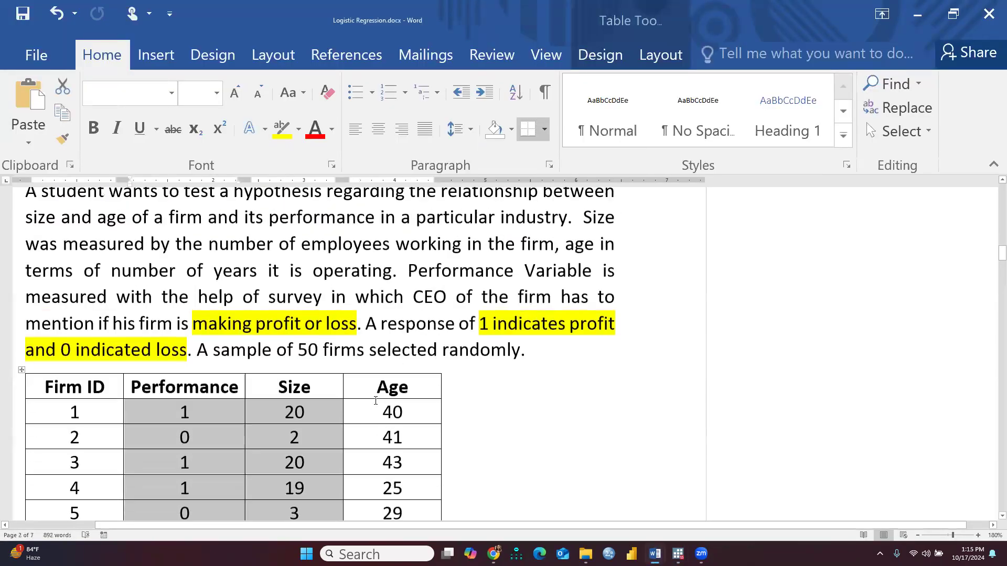
Step: Copy all the Age values from the firm table's Age column
drag(376, 406, 414, 284)
right_click(413, 284)
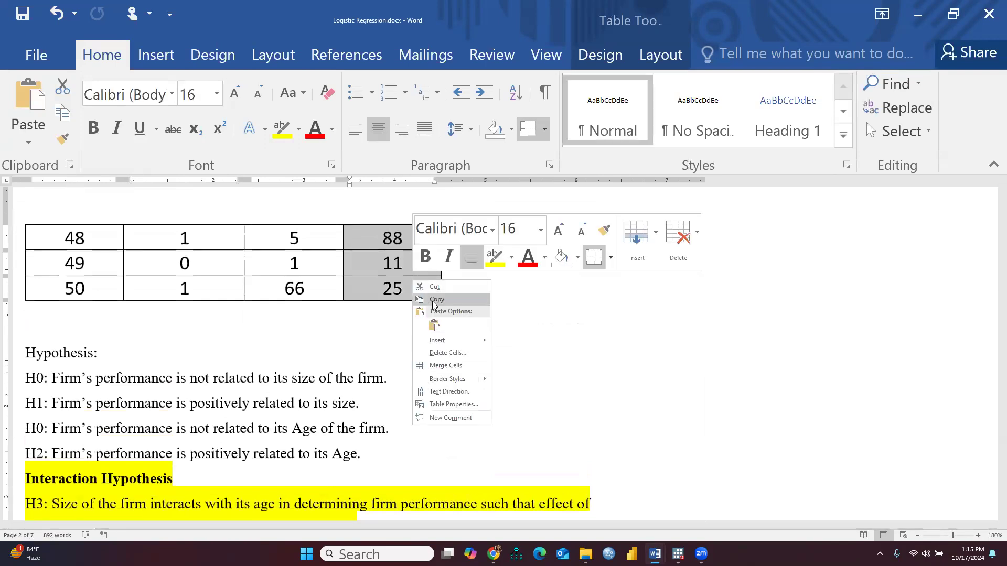
click(433, 303)
Step: Back in Stata's Data Editor, target the first empty cell of the third column
mouse_move(678, 554)
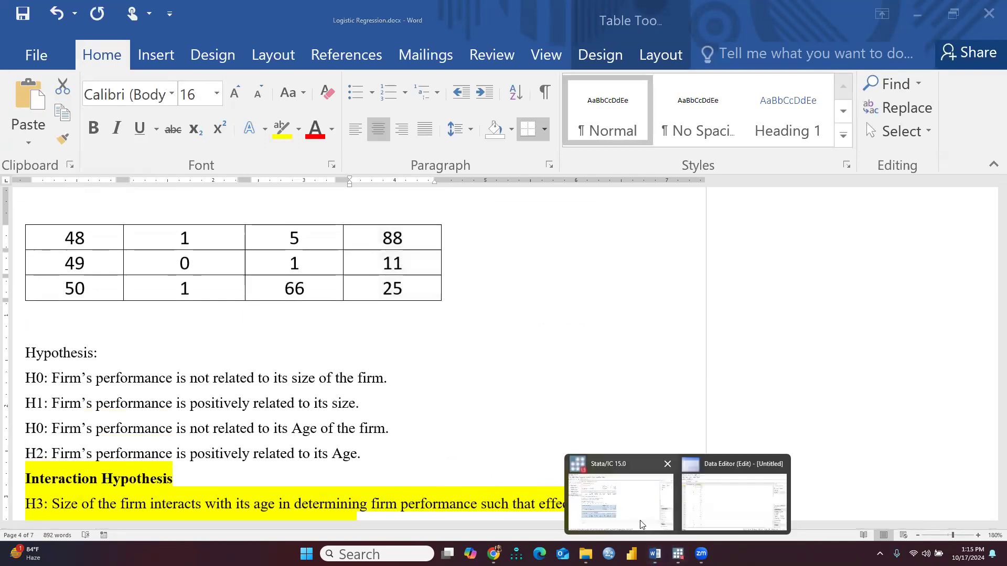
click(729, 504)
click(232, 119)
right_click(239, 120)
Step: Paste the Age values into the third column and rename var4 to Age
click(268, 152)
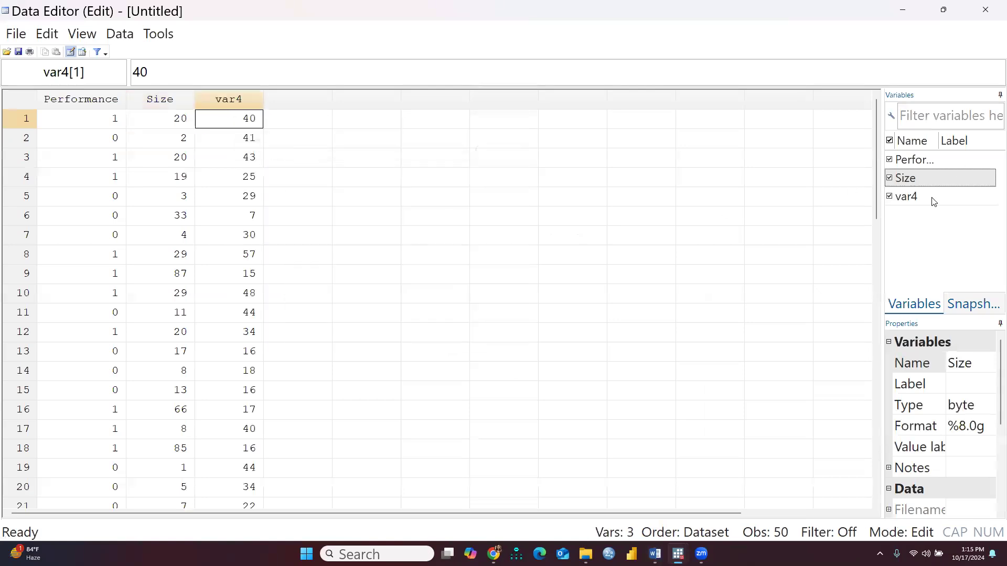
click(914, 202)
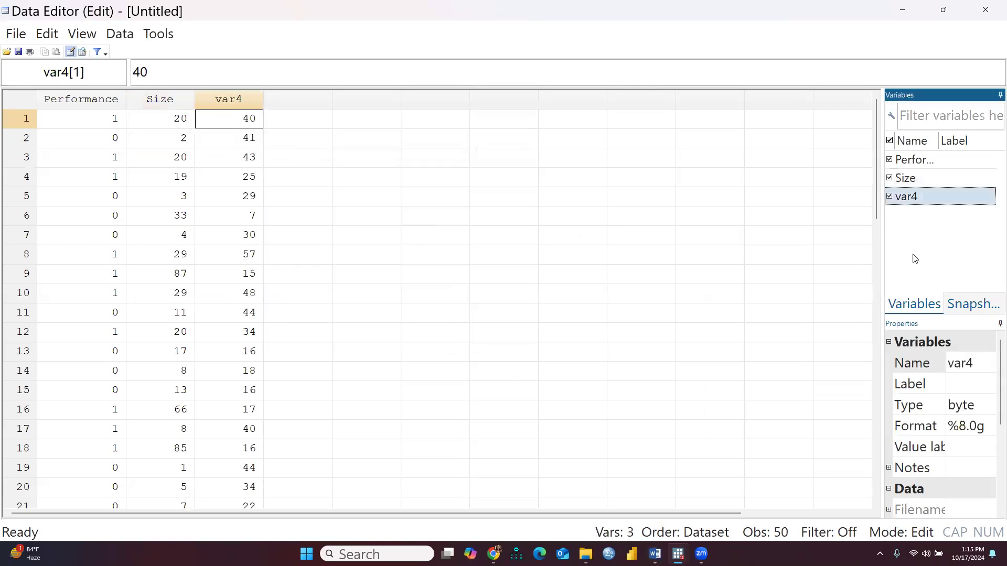
click(979, 365)
key(BackSpace)
key(BackSpace)
key(BackSpace)
key(BackSpace)
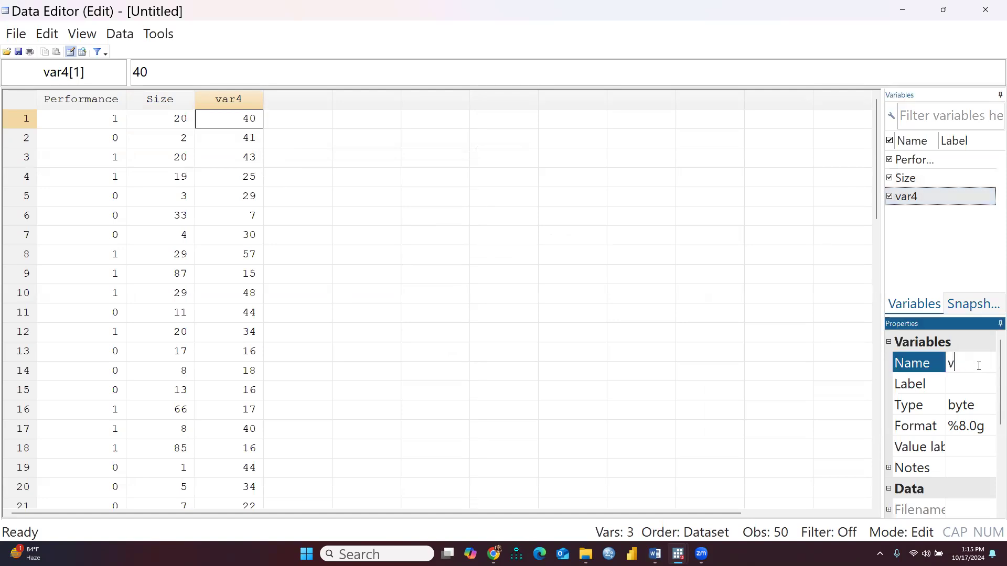
text(Age)
click(684, 335)
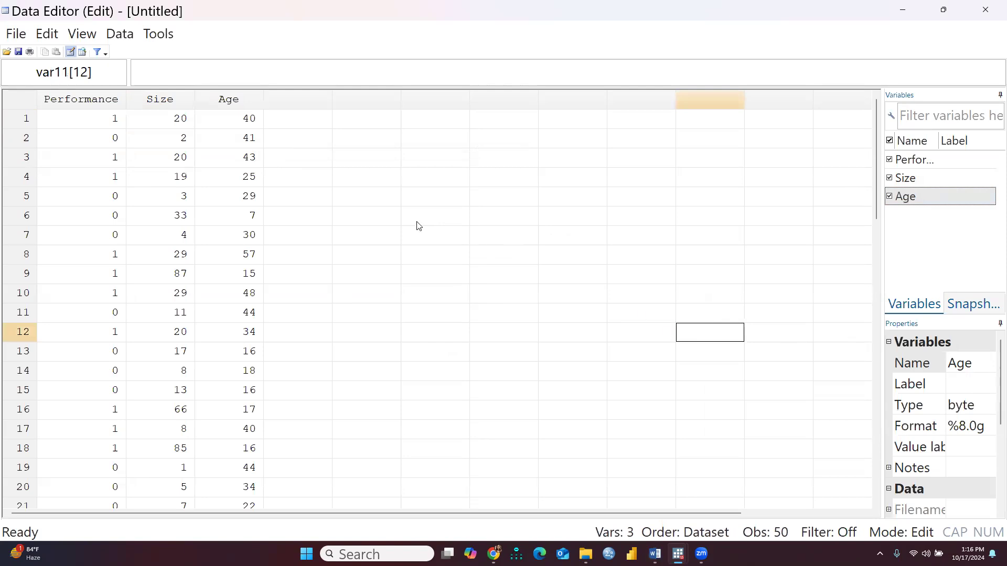
Step: Save the dataset as Logistic Reg Demo.dta
click(19, 52)
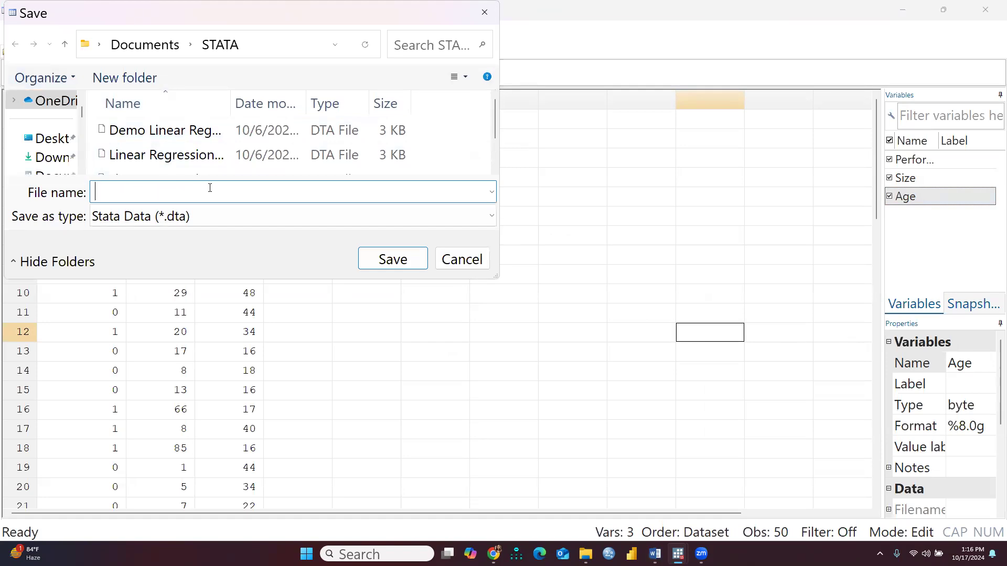
text(L)
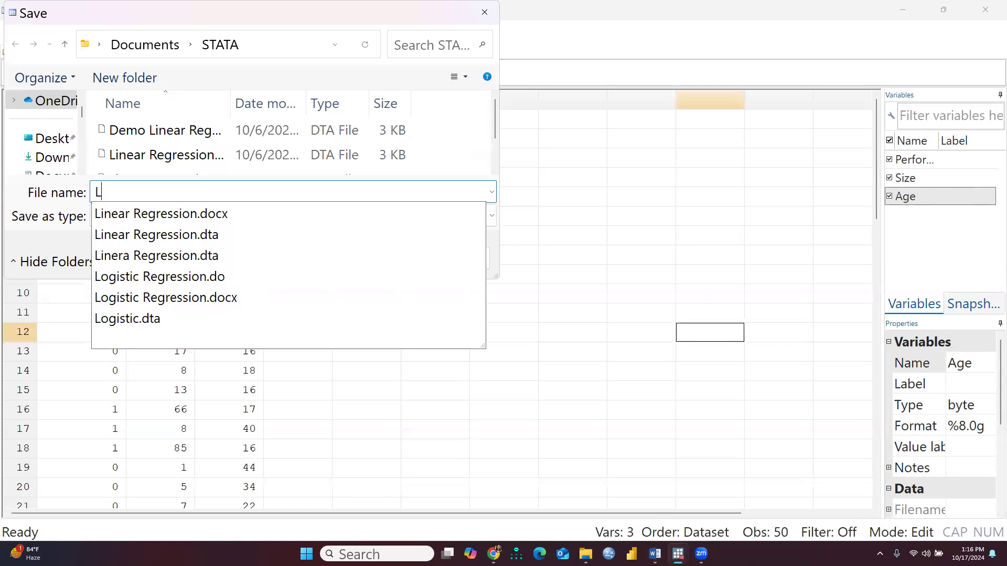
text(ogist)
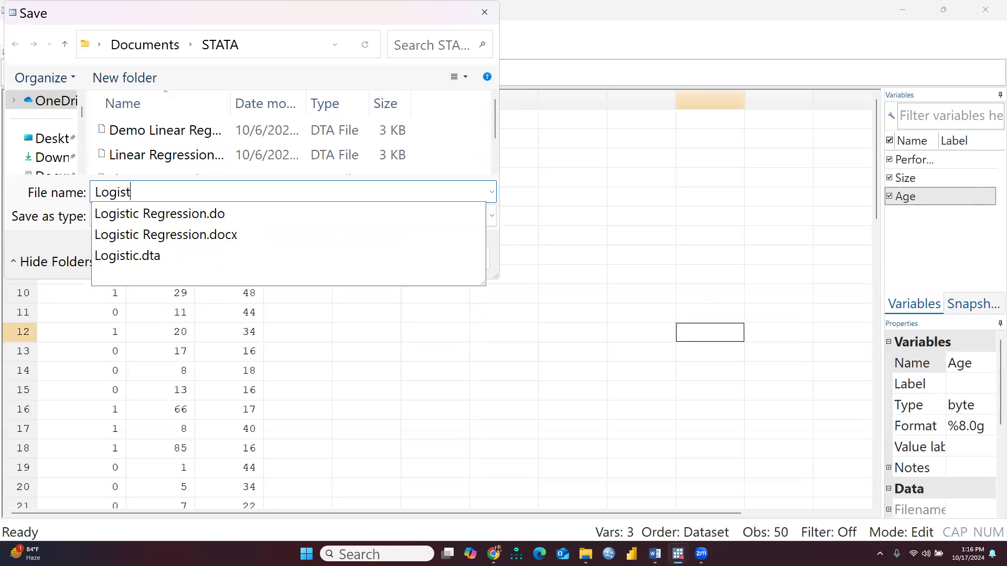
text(ic Re)
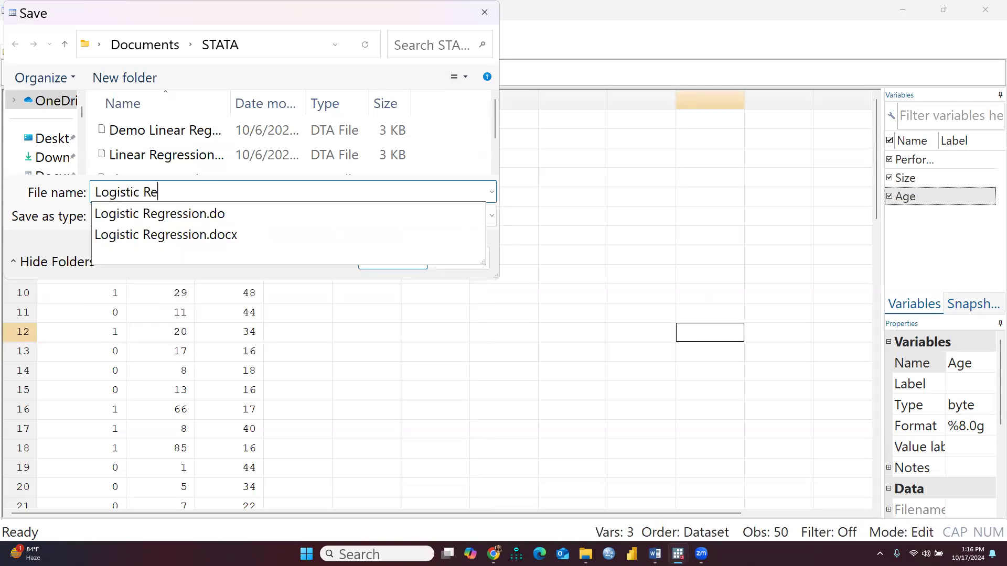
text(g Demo)
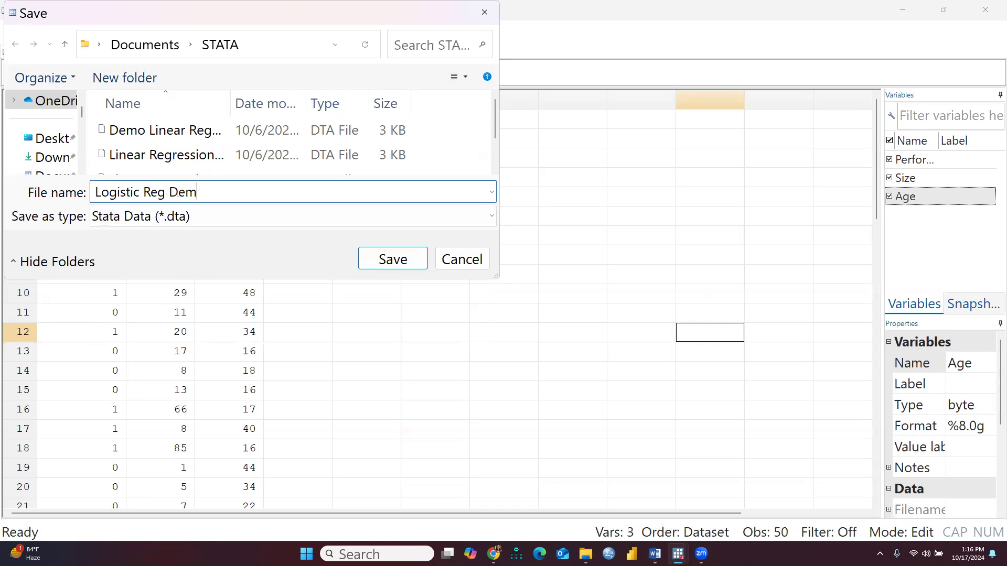
click(379, 260)
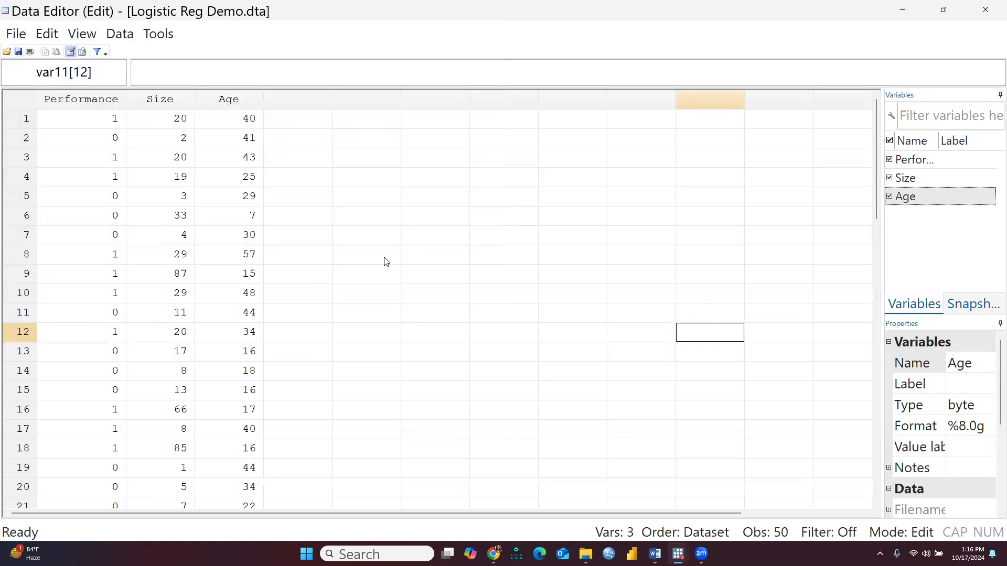
Step: Minimize the Data Editor and bring the main Stata window to the front
click(902, 10)
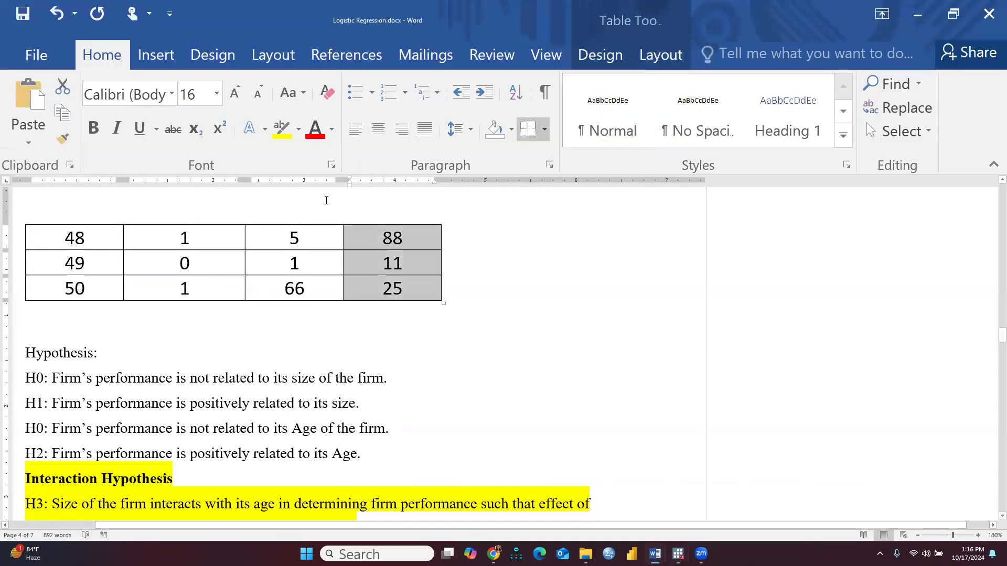
mouse_move(678, 554)
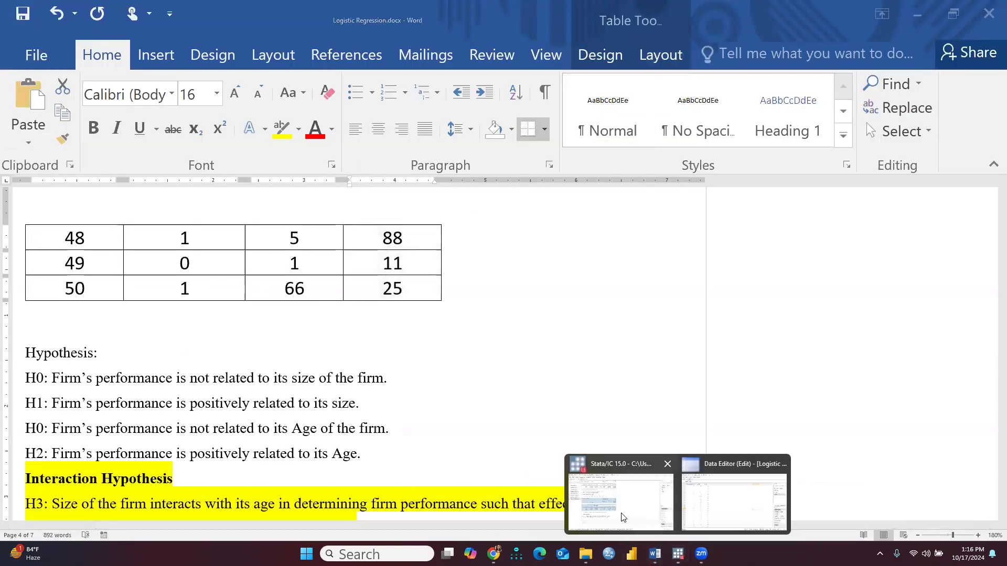
click(619, 490)
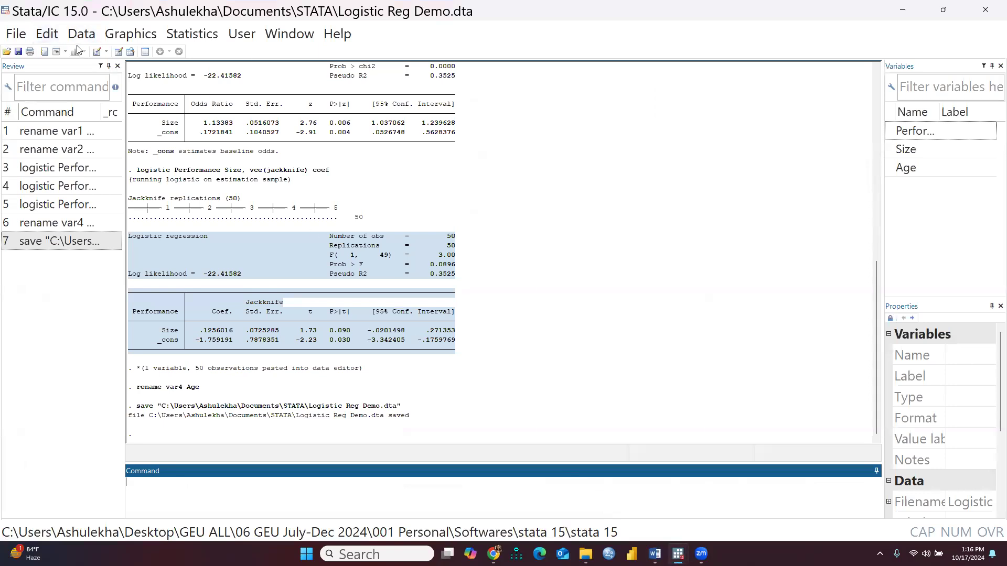
Step: Set up the jackknife logistic regression of Performance with Age replacing Size as predictor
click(195, 37)
mouse_move(260, 104)
click(500, 104)
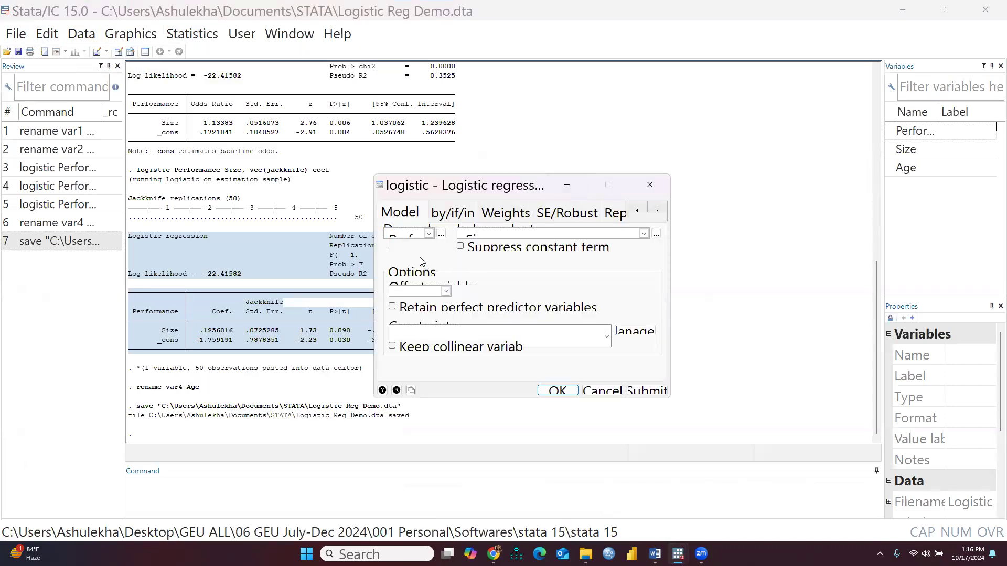
drag(491, 234, 434, 236)
key(Delete)
click(643, 235)
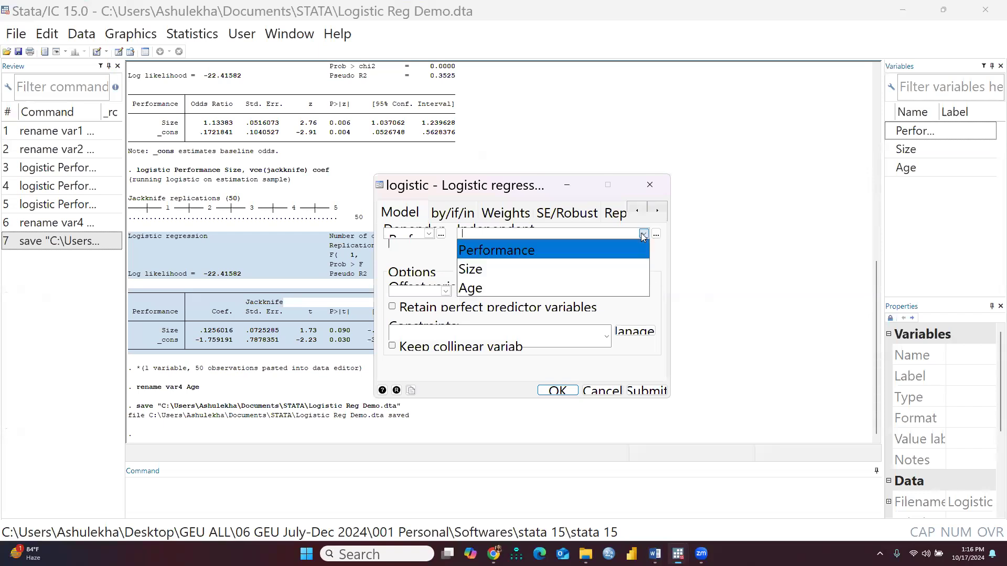
click(474, 285)
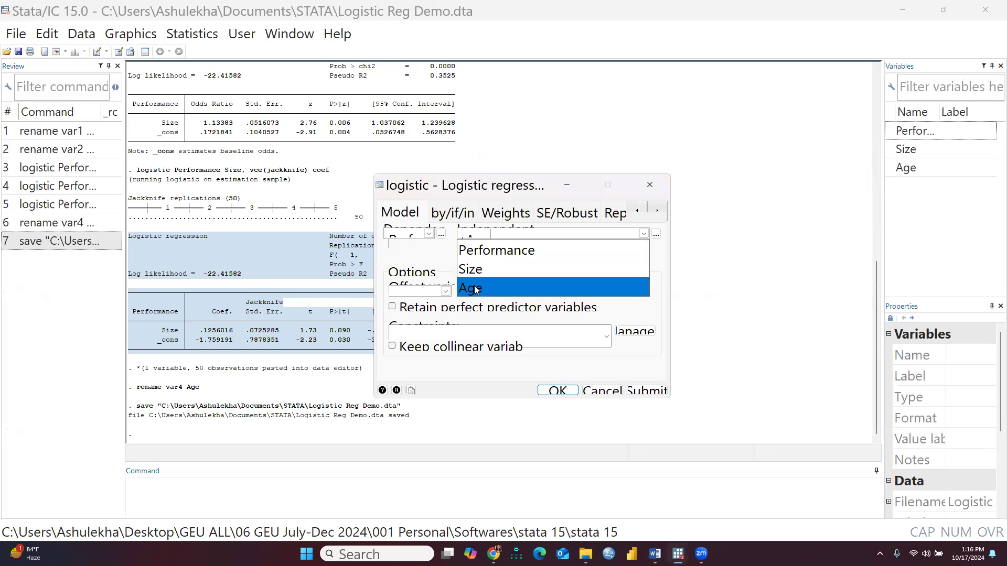
click(553, 391)
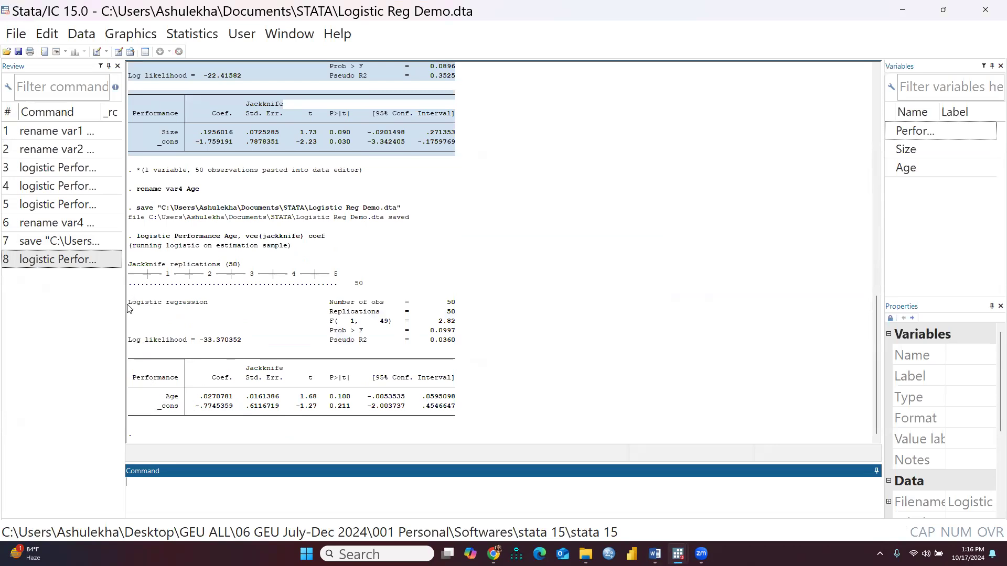
Step: Copy the Age regression output from Results as a picture and bring up Logistic Regression.docx
click(146, 309)
drag(146, 309, 453, 427)
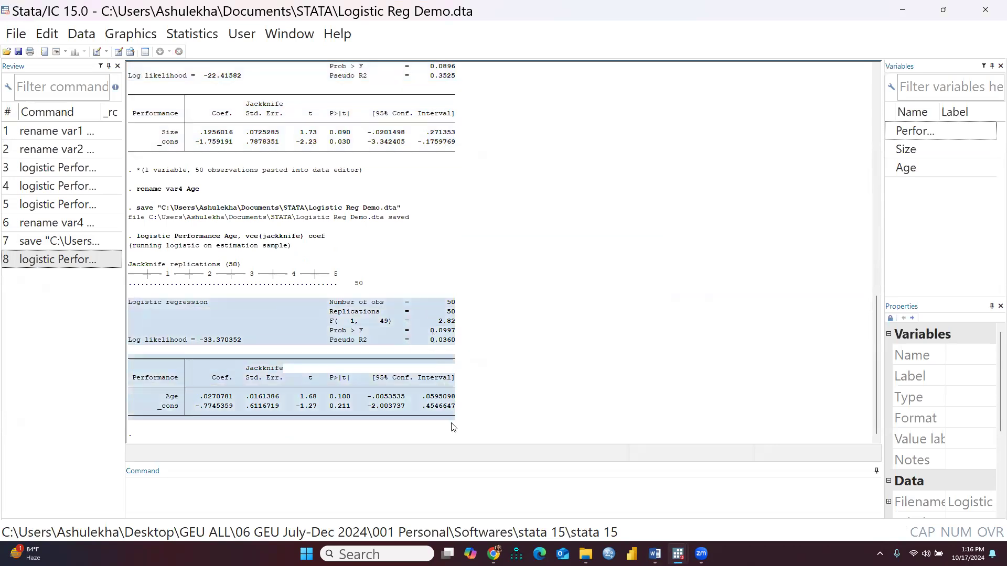
right_click(317, 318)
click(355, 332)
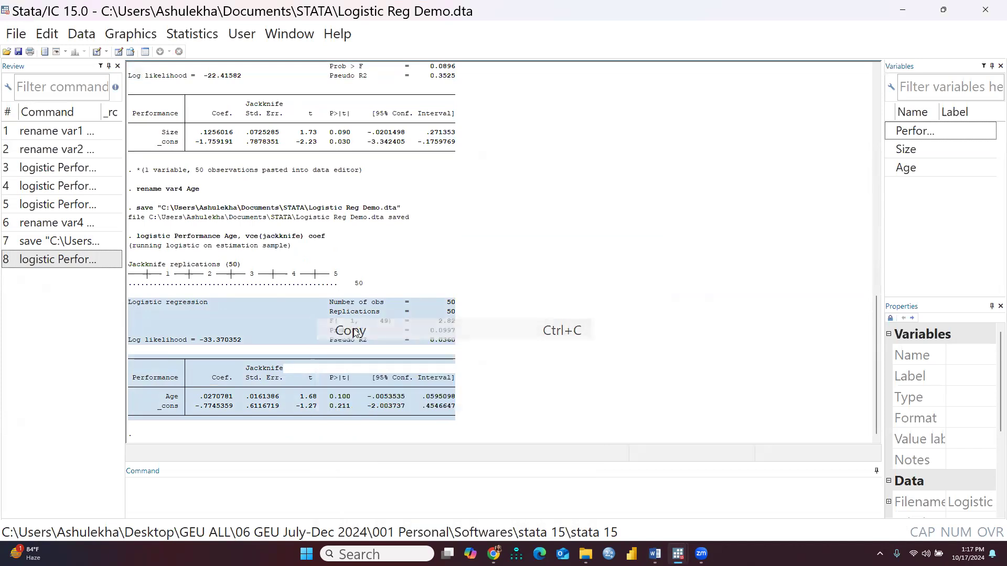
right_click(285, 336)
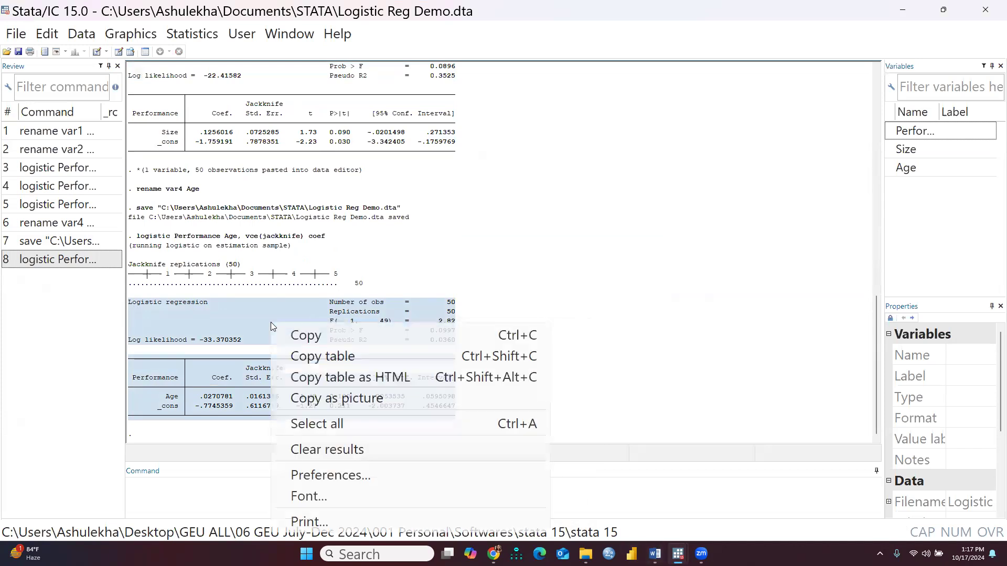
click(312, 401)
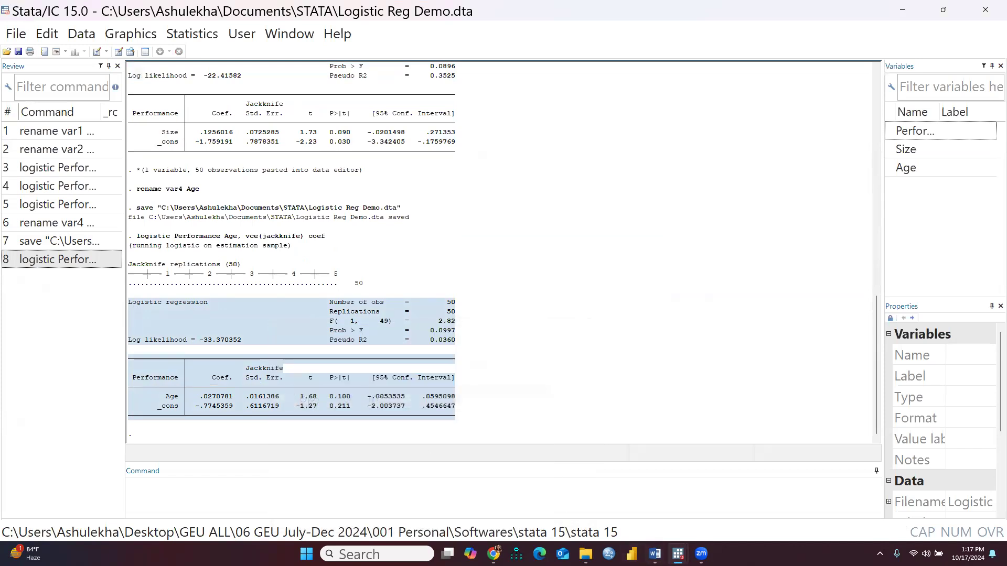
mouse_move(654, 553)
click(626, 516)
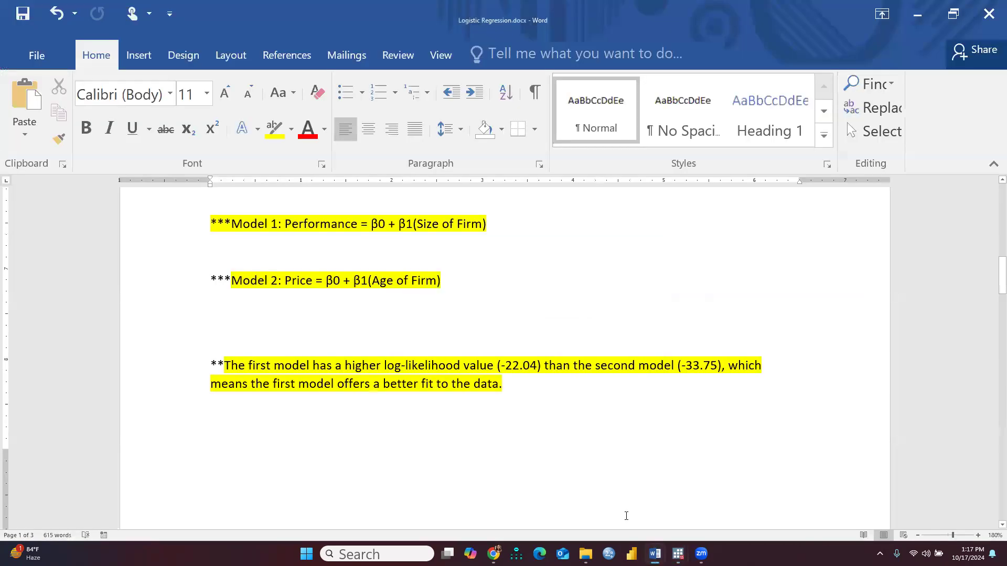
Step: Paste the Age regression output picture above the log-likelihood notes
scroll(417, 420, up, 10)
scroll(409, 370, down, 4)
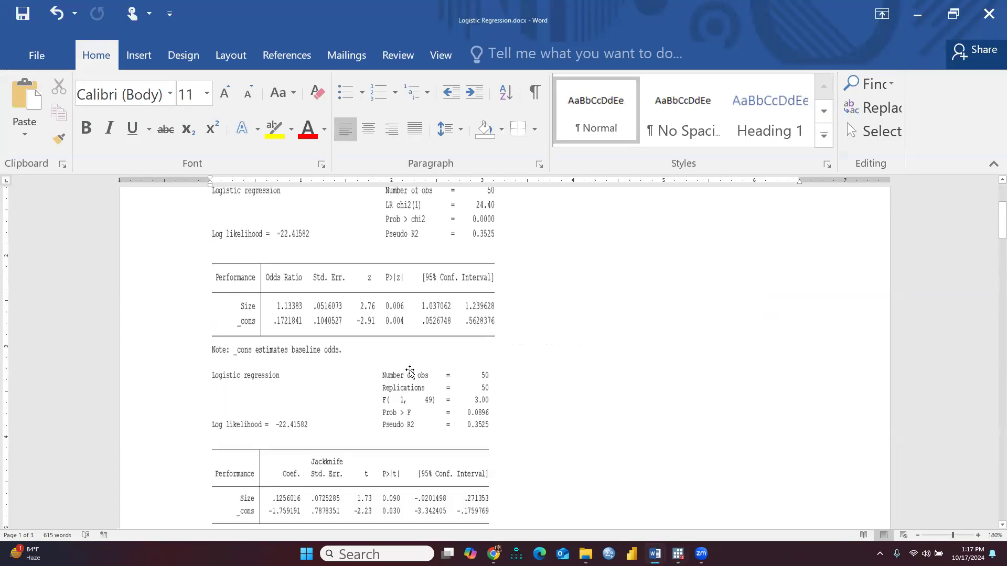
scroll(408, 377, down, 3)
click(252, 361)
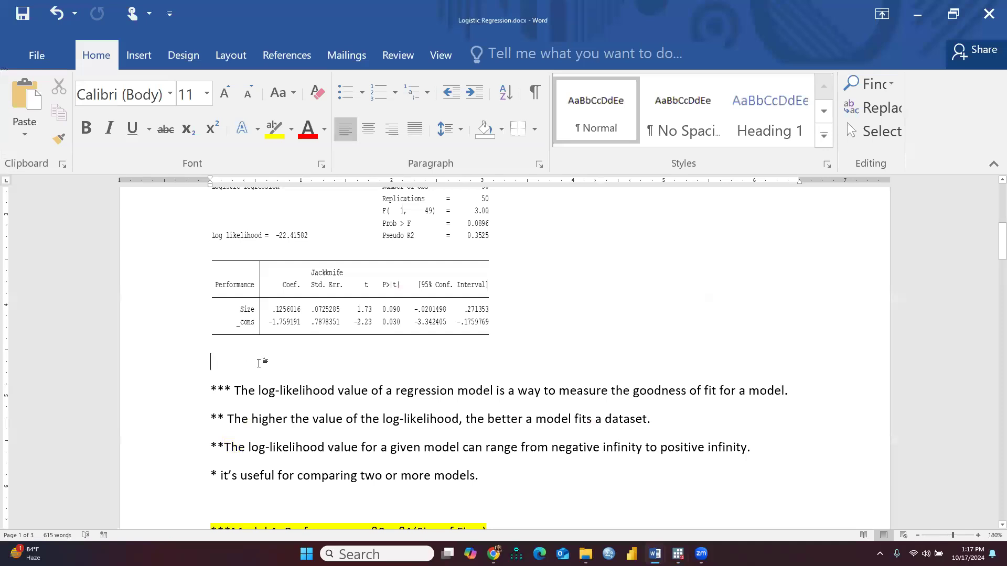
key(ctrl+v)
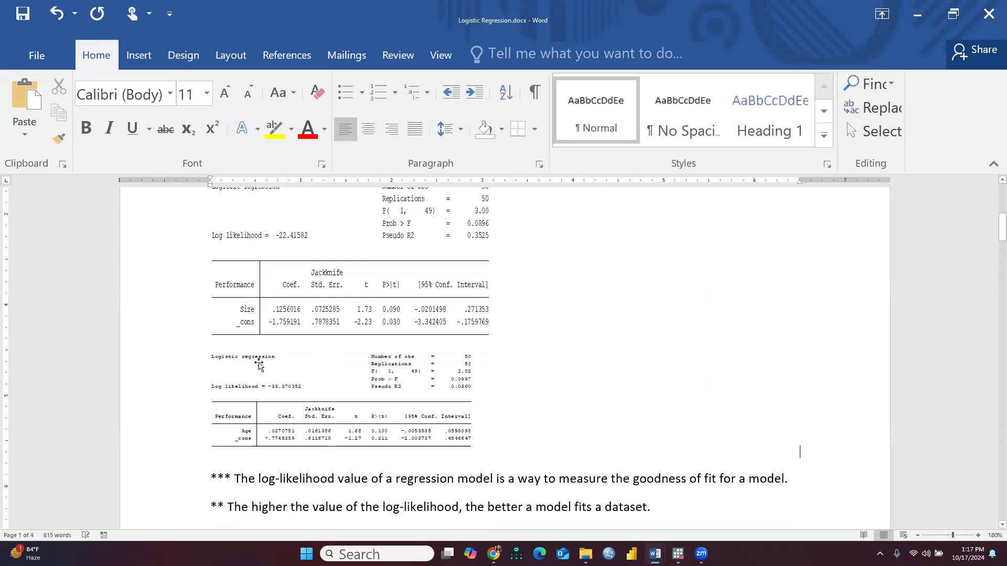
Step: Enlarge the pasted Age output picture, making it taller and wider
click(514, 405)
drag(505, 458, 514, 515)
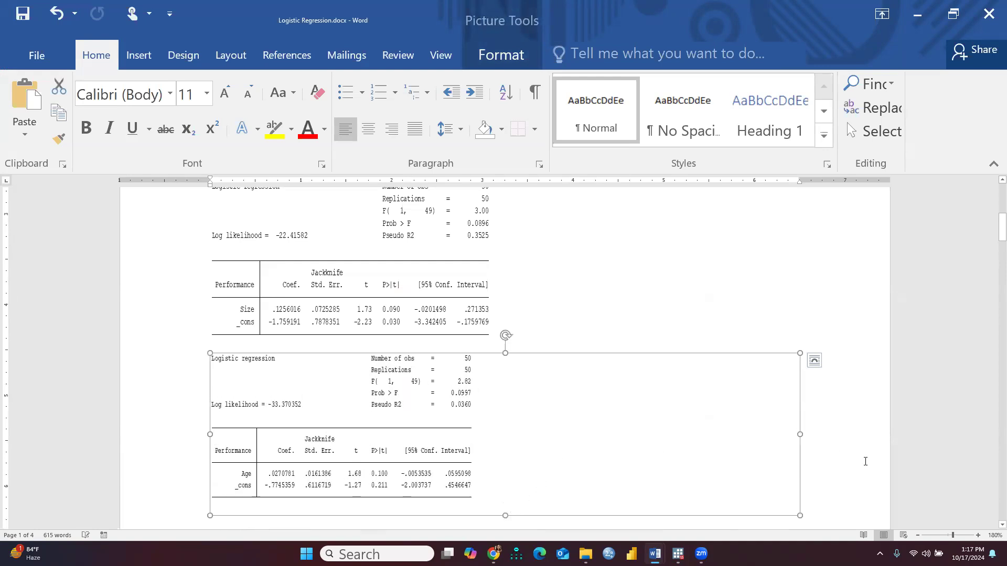
drag(799, 435, 867, 434)
scroll(602, 400, down, 3)
scroll(260, 303, up, 1)
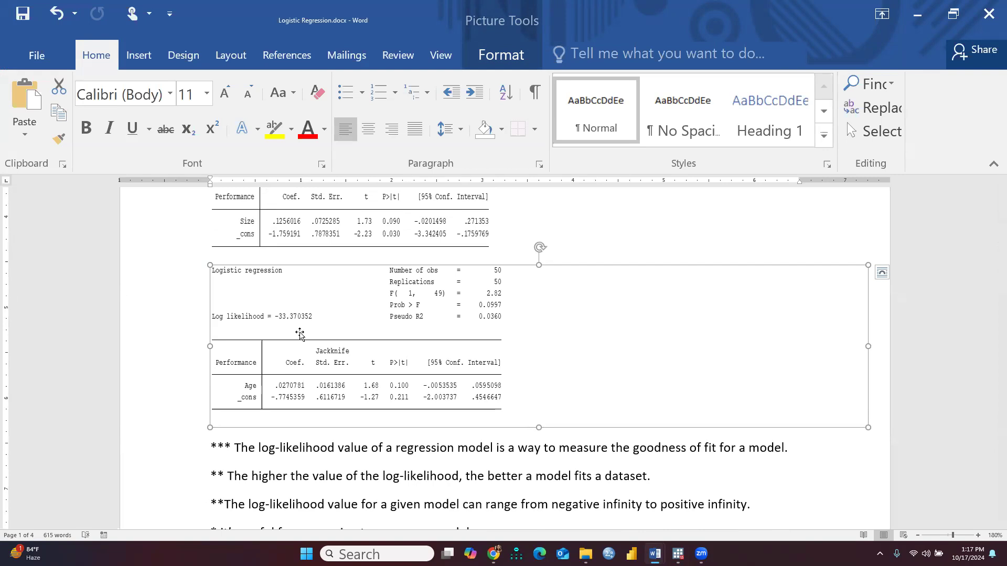
scroll(299, 334, up, 2)
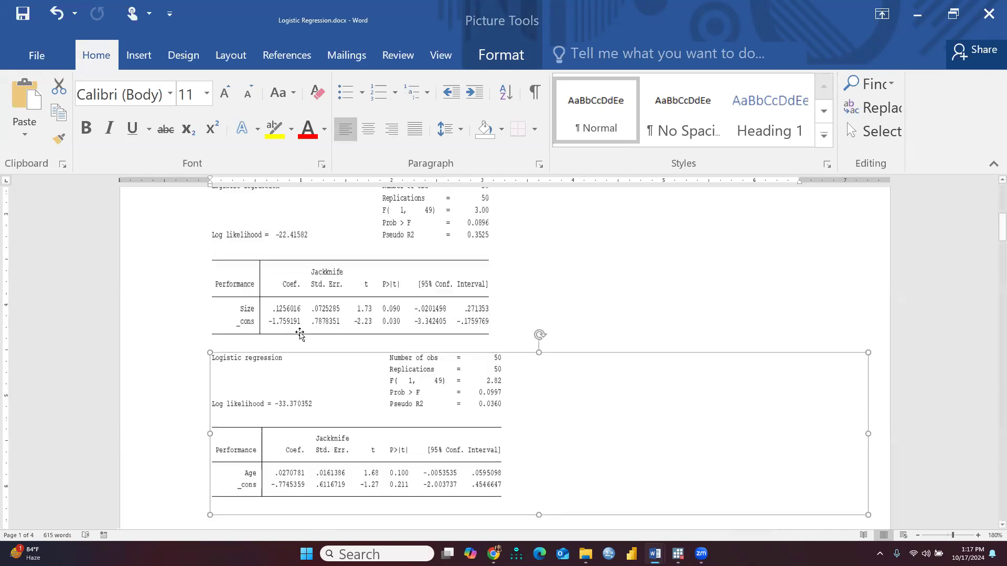
scroll(305, 341, up, 3)
scroll(305, 340, down, 6)
scroll(319, 349, down, 4)
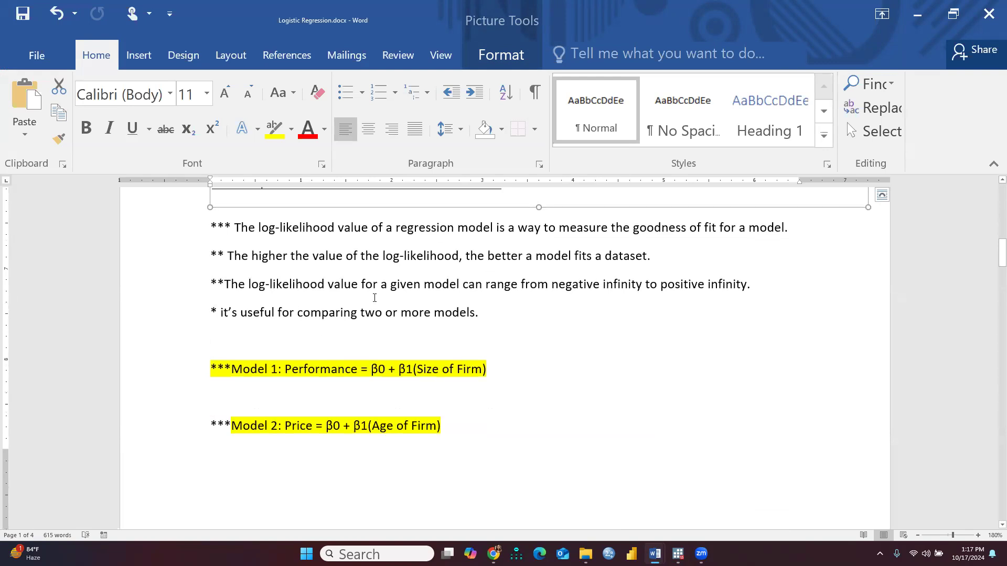
Step: Scroll to compare the Size and Age log-likelihoods, then down to the page 2 conclusion
scroll(374, 298, up, 4)
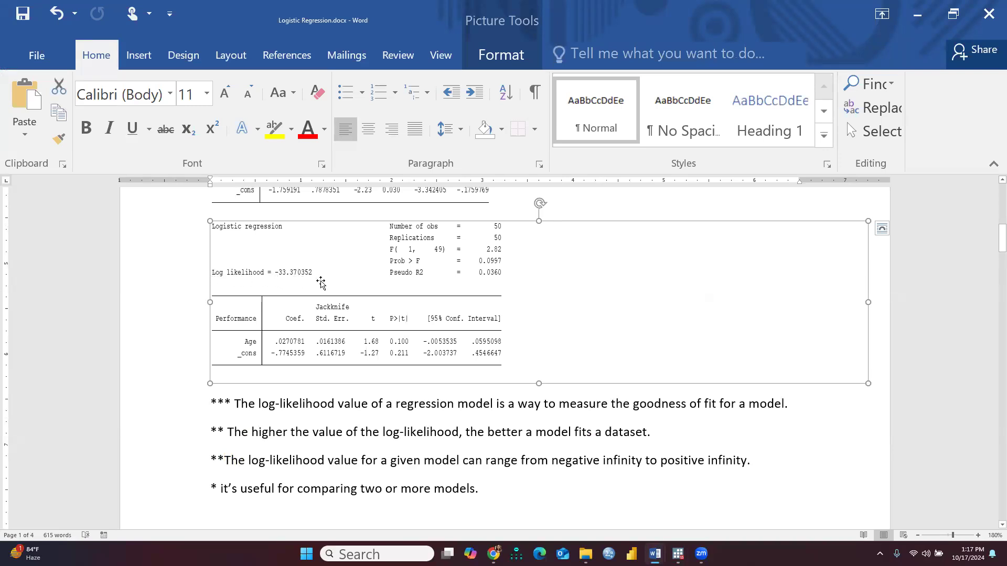
scroll(321, 283, up, 5)
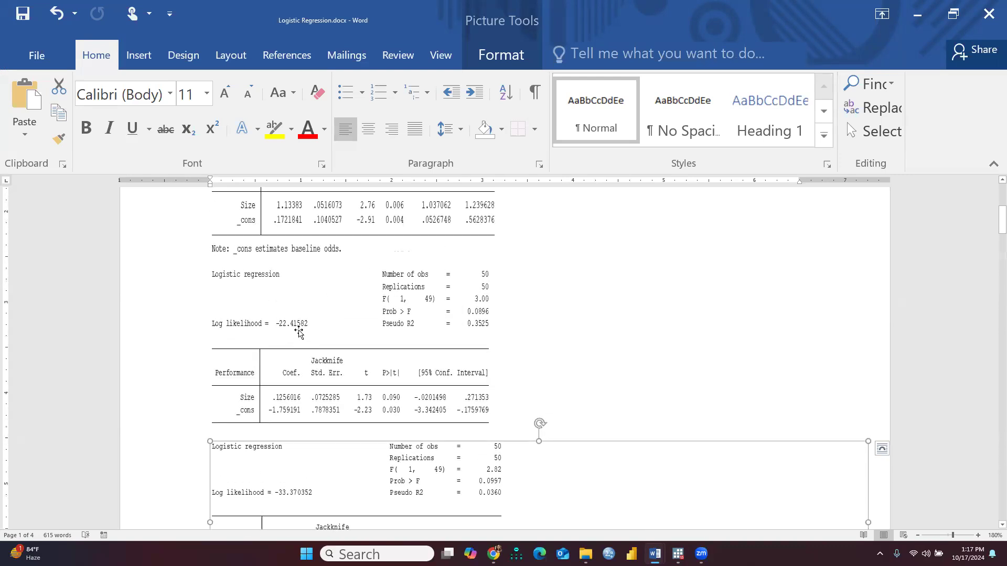
scroll(349, 335, down, 9)
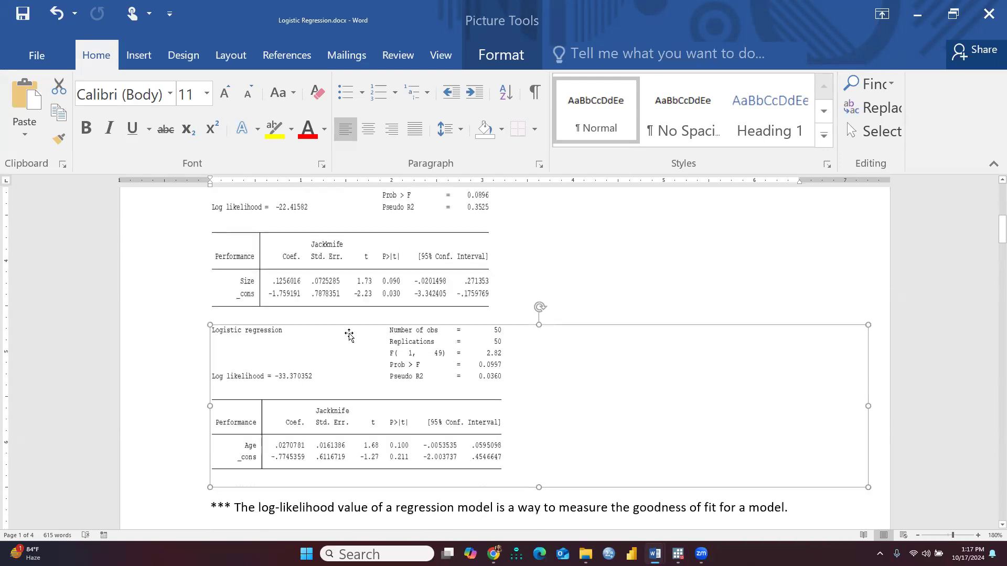
scroll(349, 334, up, 7)
scroll(349, 333, up, 4)
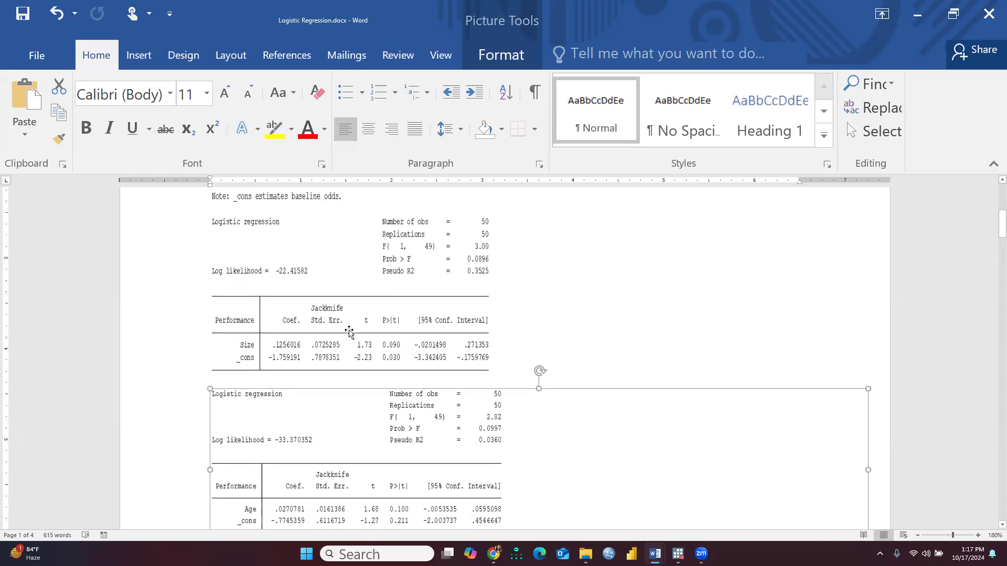
scroll(349, 334, down, 6)
scroll(348, 331, up, 4)
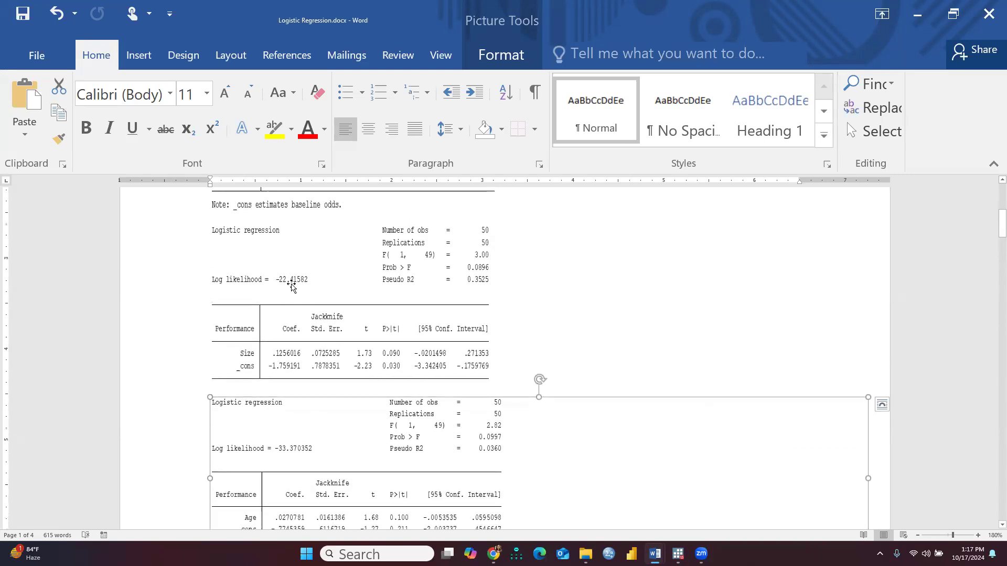
scroll(321, 314, down, 4)
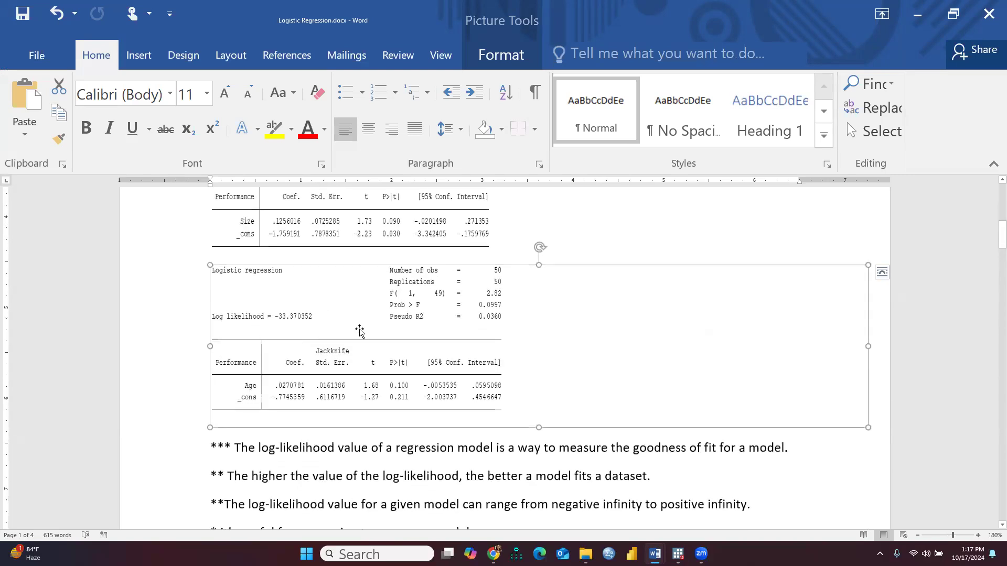
scroll(359, 331, down, 7)
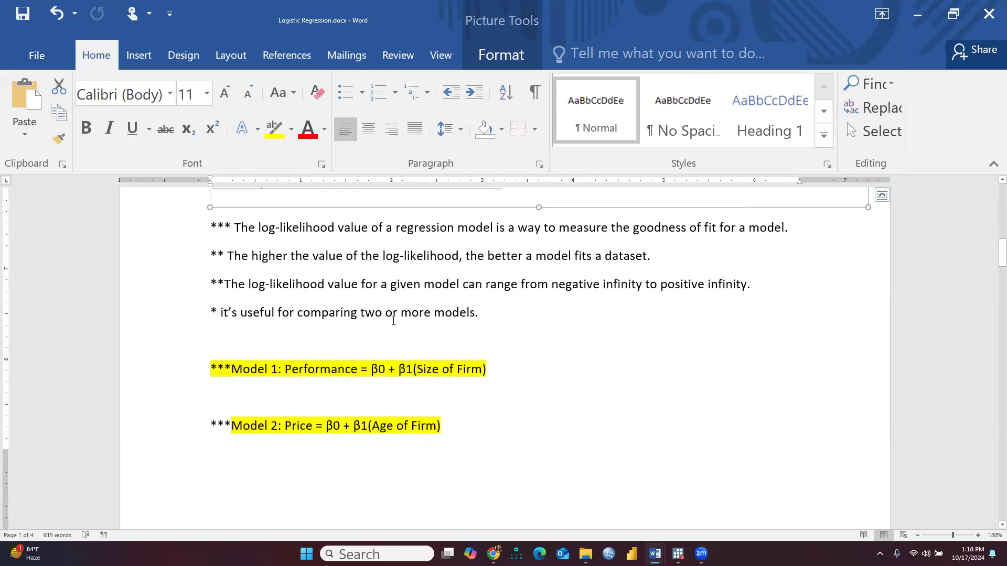
scroll(444, 329, down, 6)
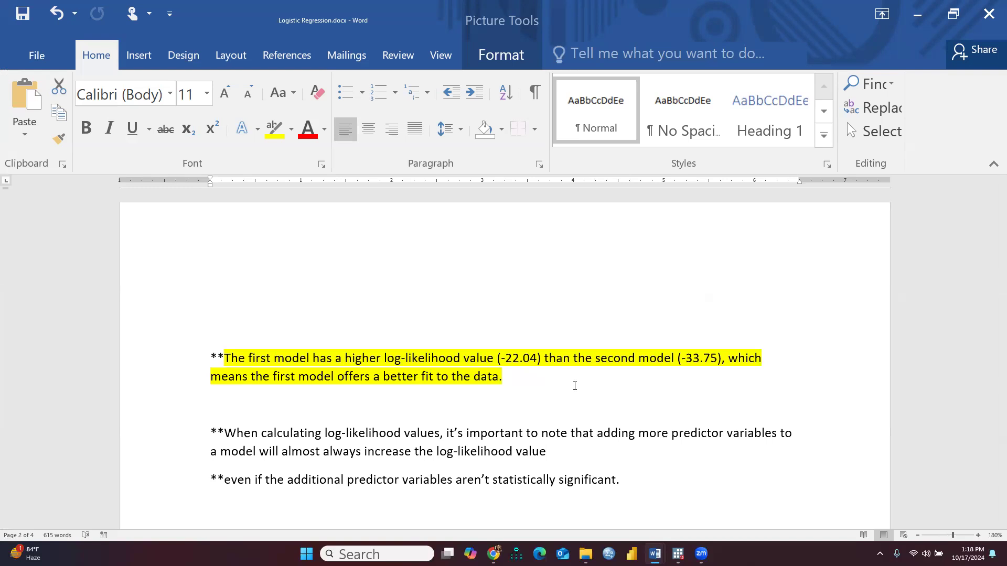
Step: Select the red paragraph on comparing equal-sized models, then return to the Logistic Regression heading
scroll(566, 456, down, 3)
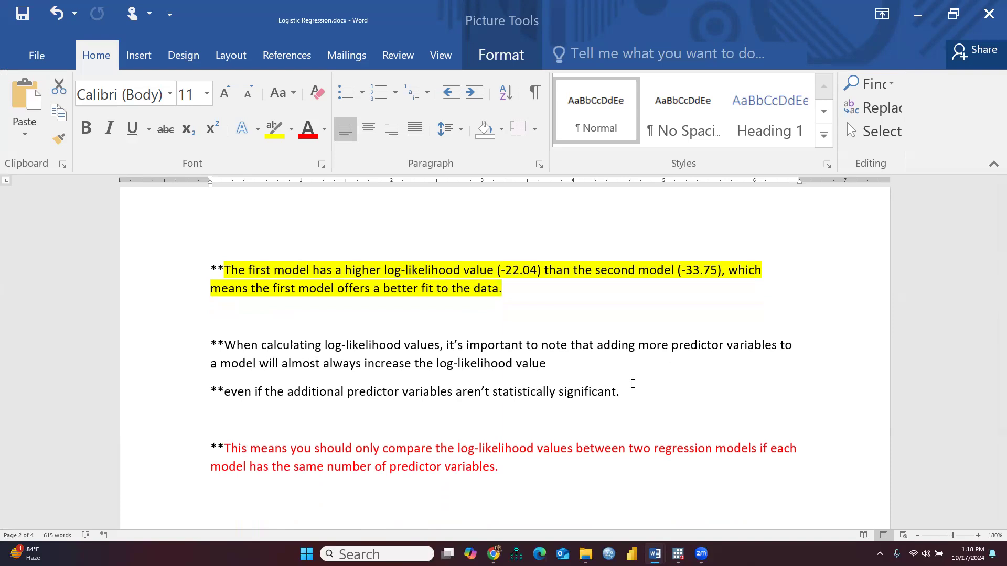
drag(210, 448, 593, 500)
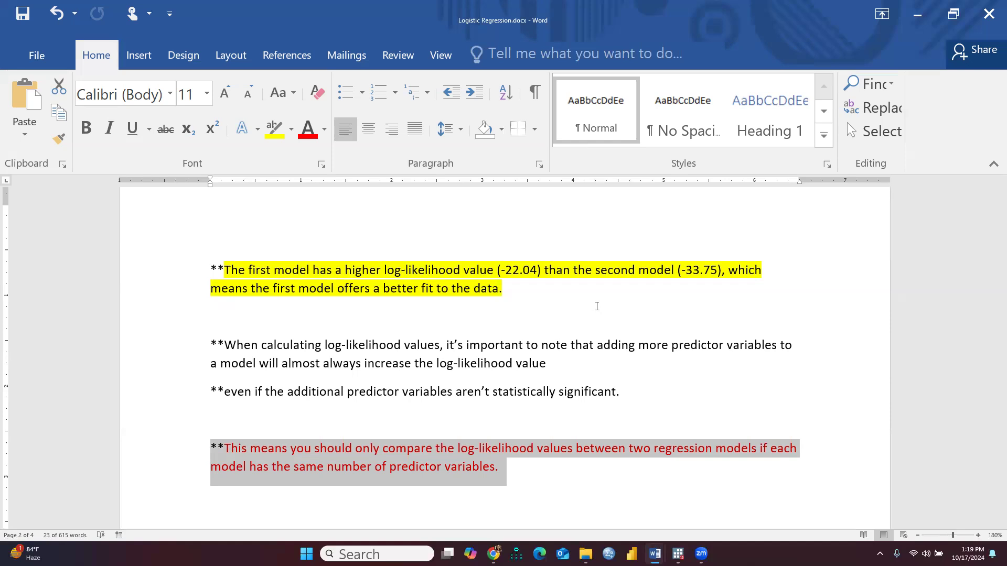
scroll(597, 306, up, 15)
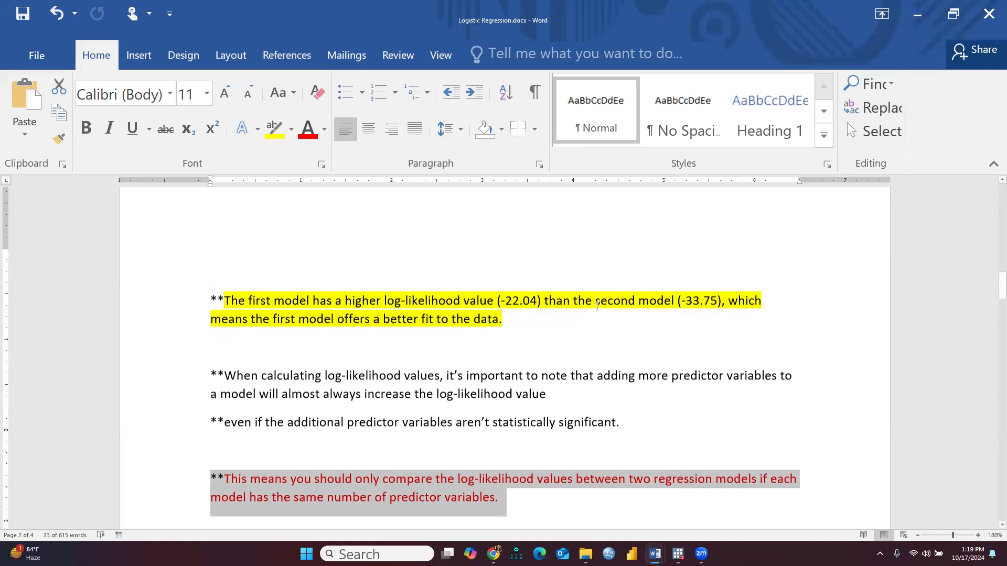
scroll(588, 306, up, 5)
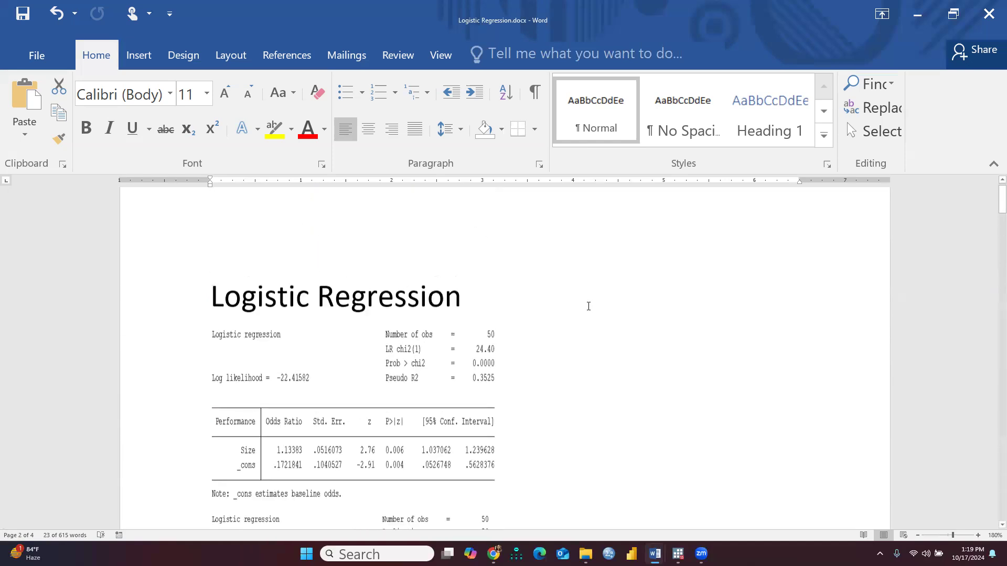